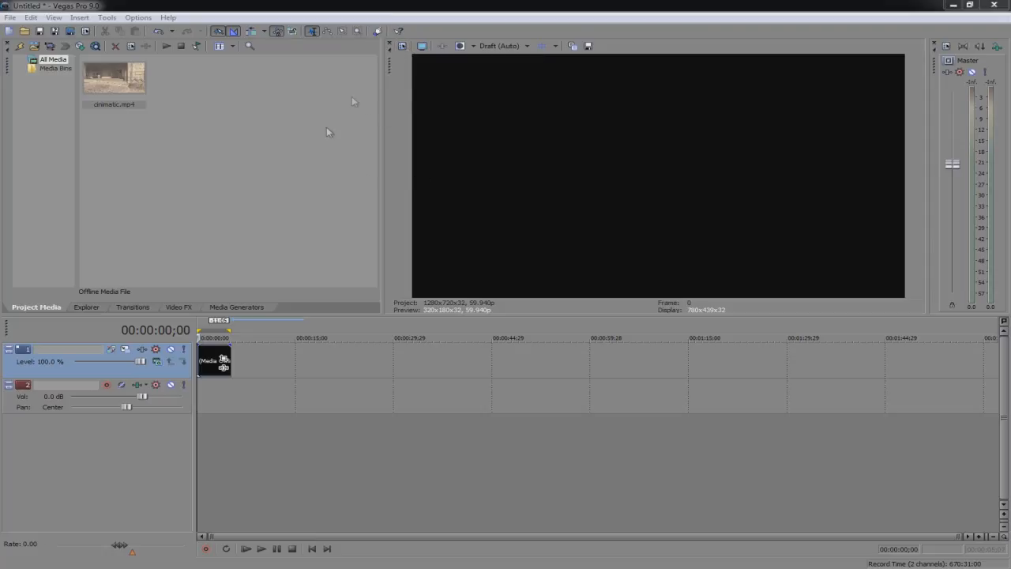
- Set the project's video frame rate to 25.000 (PAL) in the project properties and apply it
{"action": "left_click", "coordinate": [402, 47]}
{"action": "left_click_drag", "start_coordinate": [469, 103], "coordinate": [462, 128]}
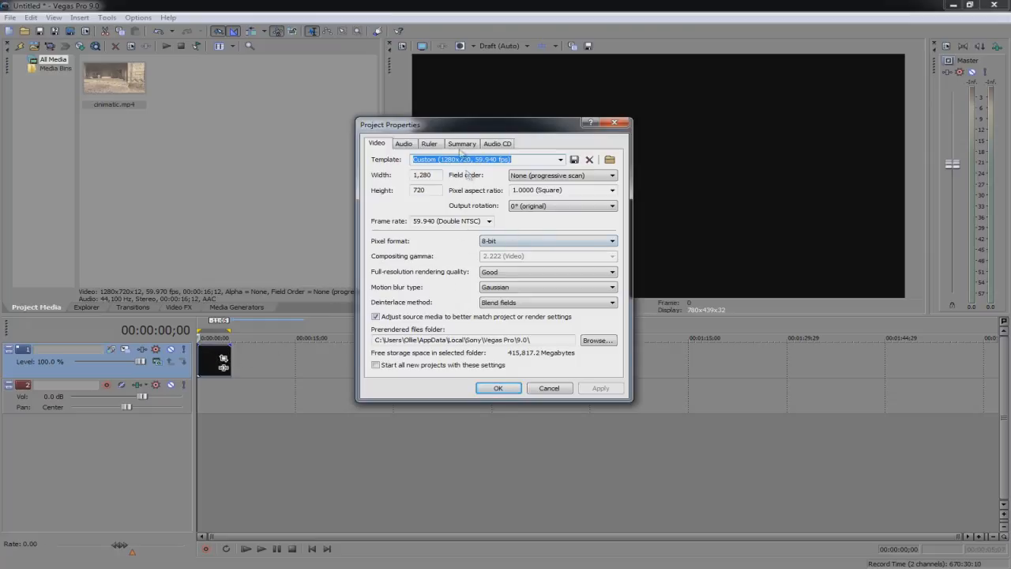
{"action": "left_click_drag", "start_coordinate": [453, 131], "coordinate": [508, 131]}
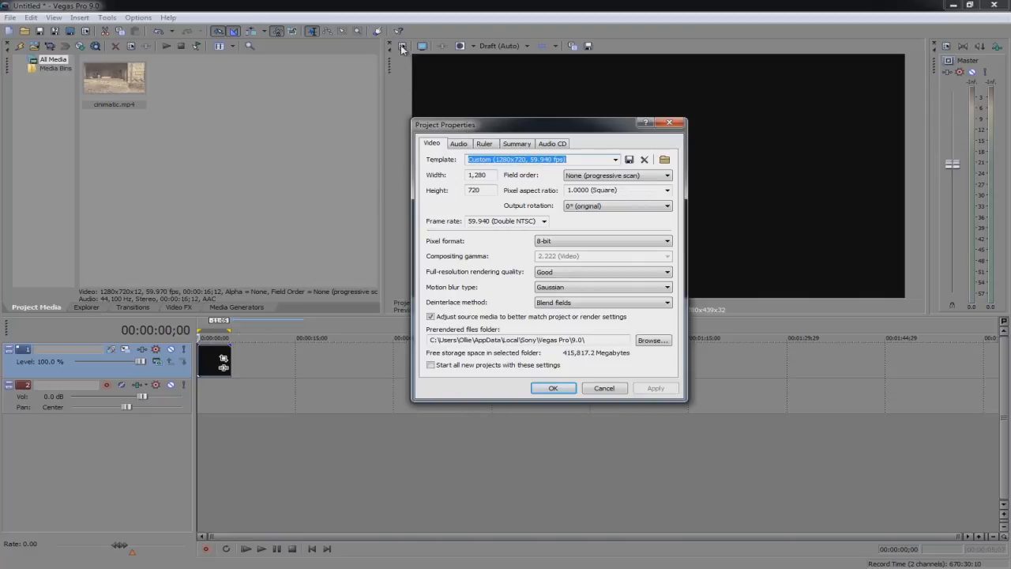
{"action": "left_click", "coordinate": [543, 222]}
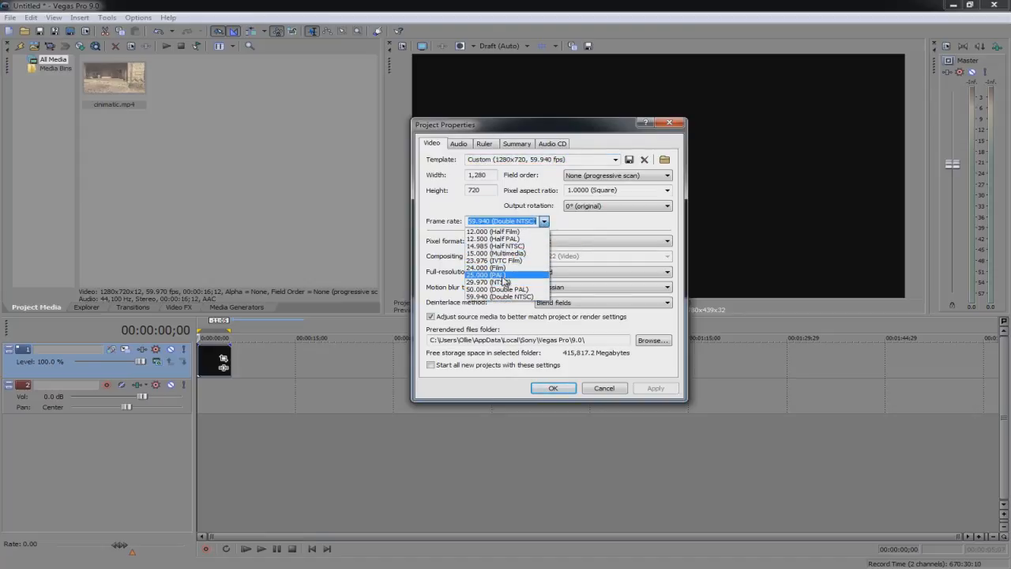
{"action": "left_click", "coordinate": [502, 276]}
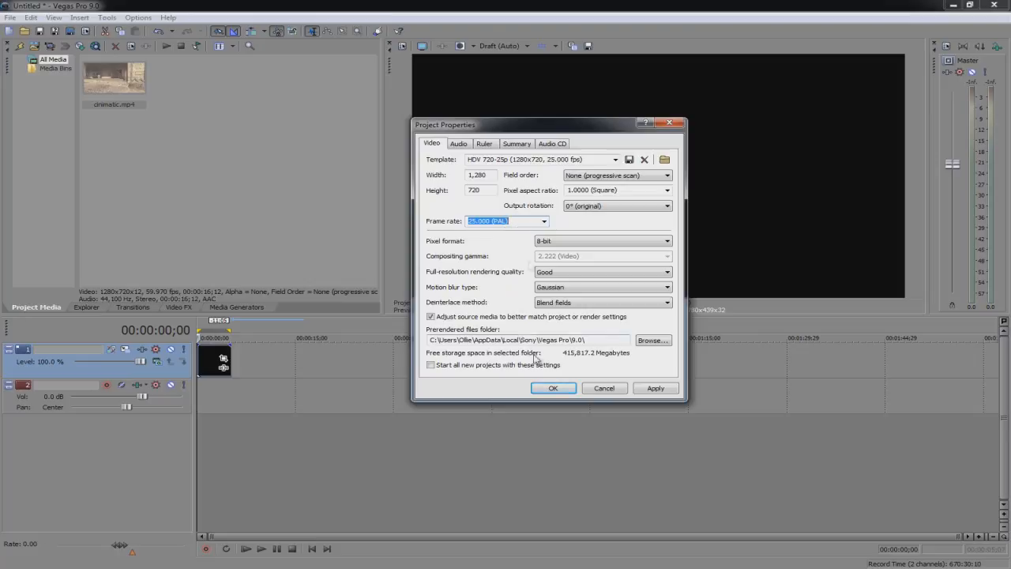
{"action": "left_click", "coordinate": [656, 388]}
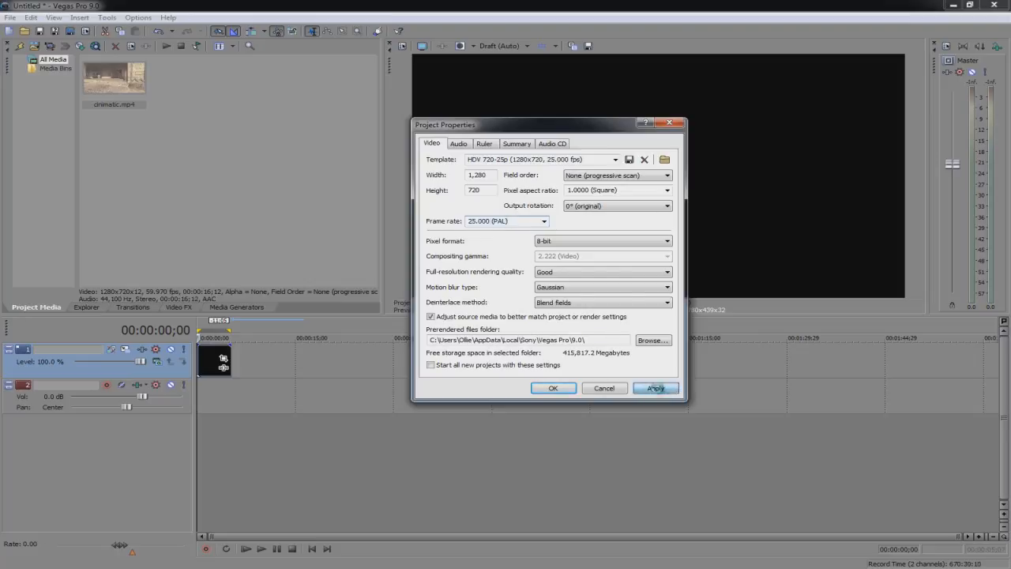
{"action": "left_click", "coordinate": [553, 388]}
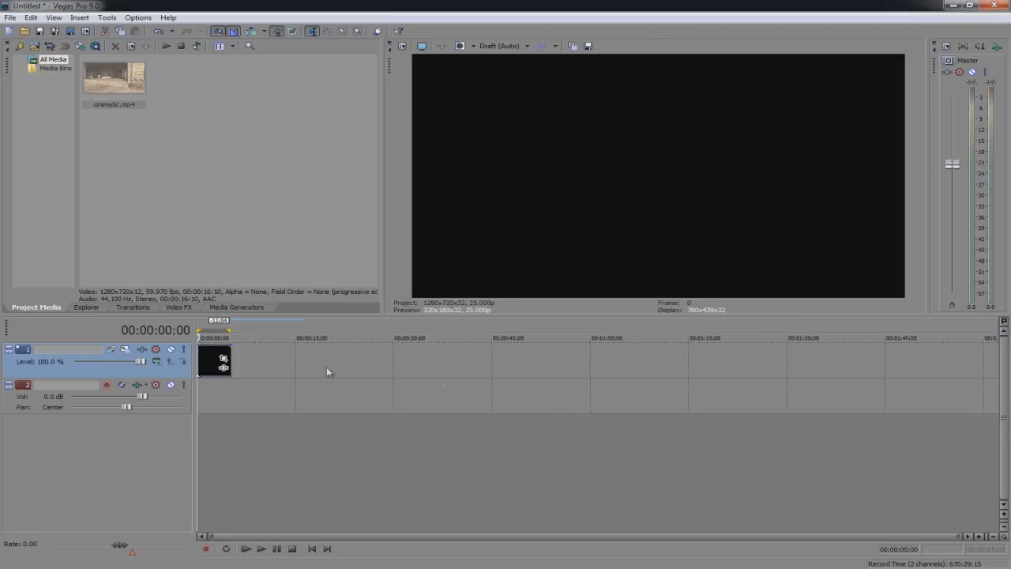
- Mark the full length of the clip on the timeline as the loop region
{"action": "left_click_drag", "start_coordinate": [200, 326], "coordinate": [230, 327]}
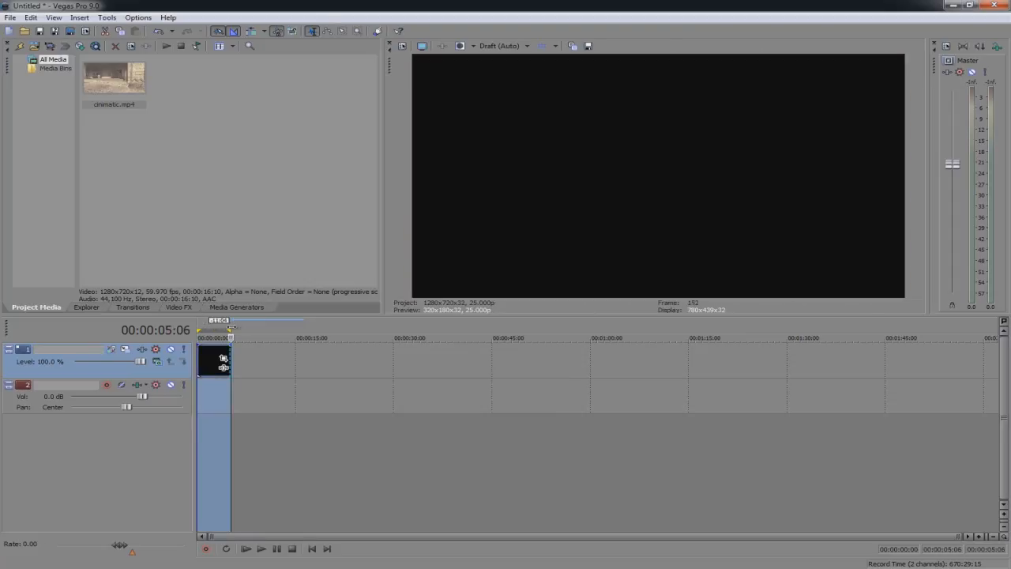
{"action": "left_click", "coordinate": [10, 17]}
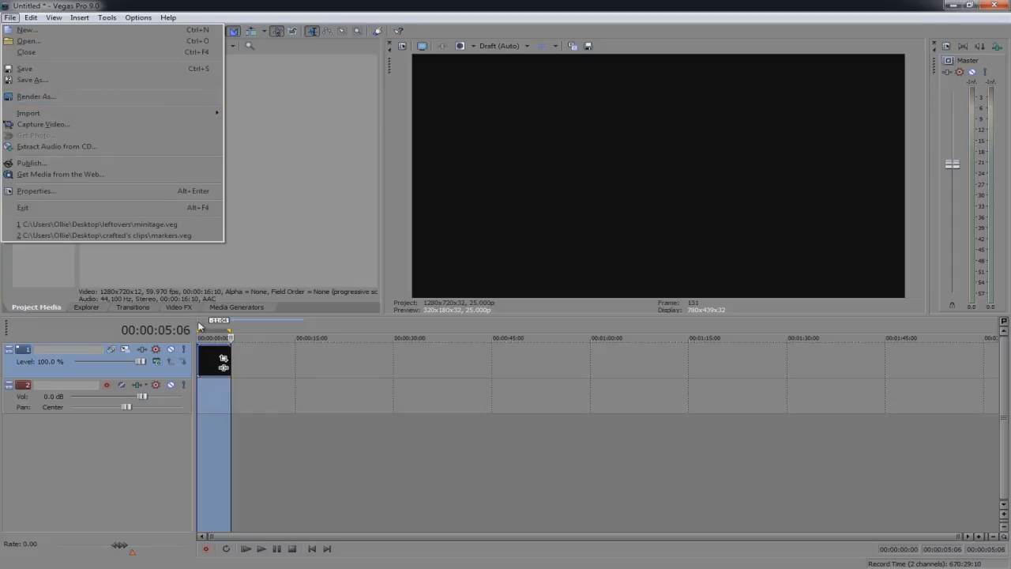
{"action": "left_click", "coordinate": [965, 9]}
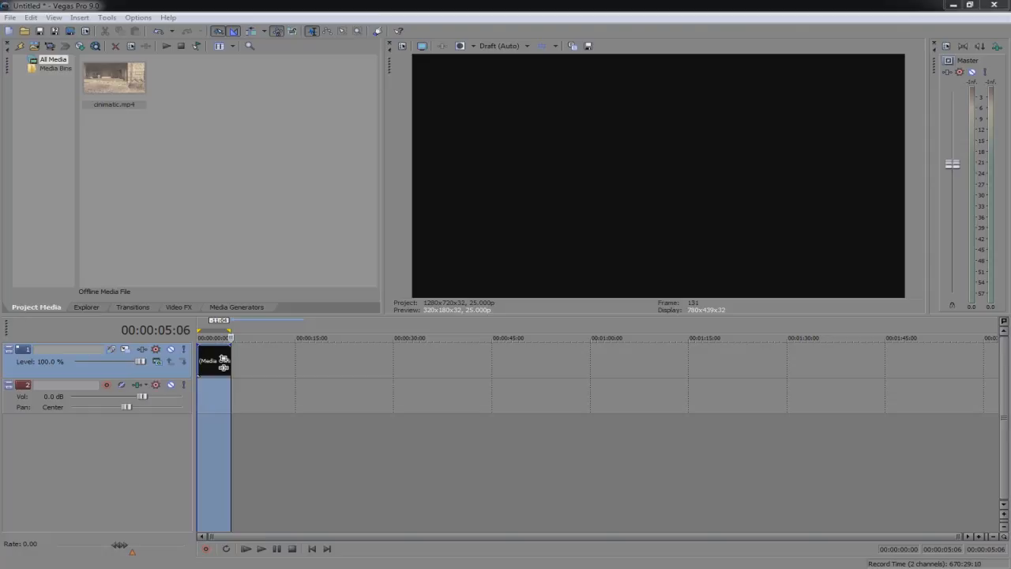
- Render the loop region as a PNG image sequence named showdown into New folder on the C: drive
{"action": "left_click", "coordinate": [12, 17]}
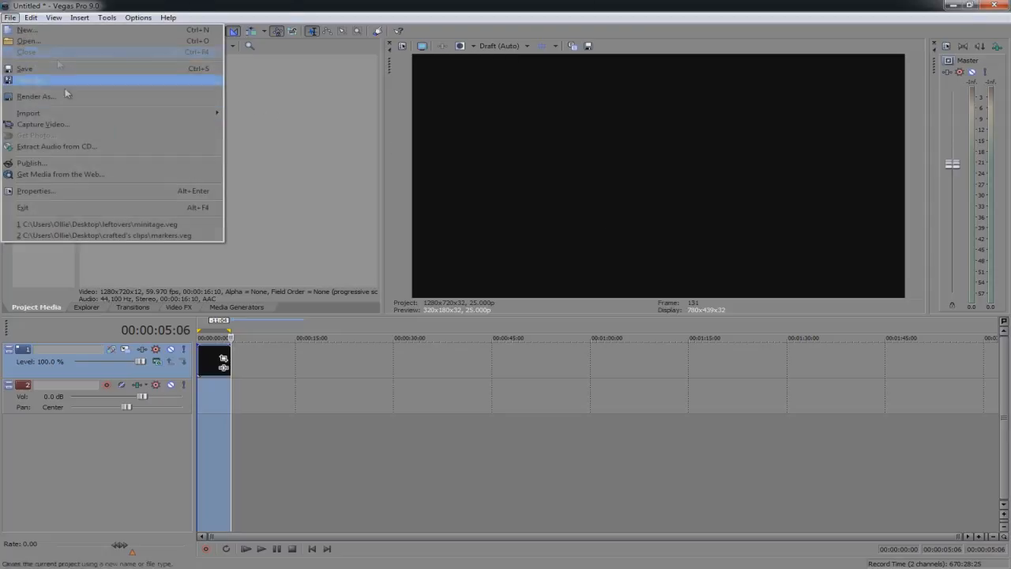
{"action": "left_click", "coordinate": [45, 96]}
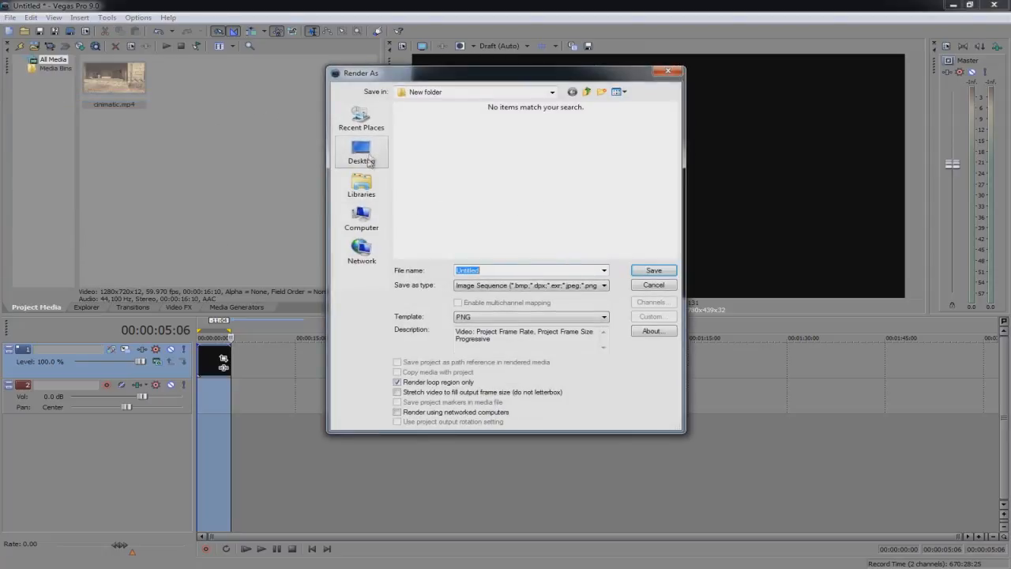
{"action": "left_click", "coordinate": [361, 221]}
{"action": "double_click", "coordinate": [456, 134]}
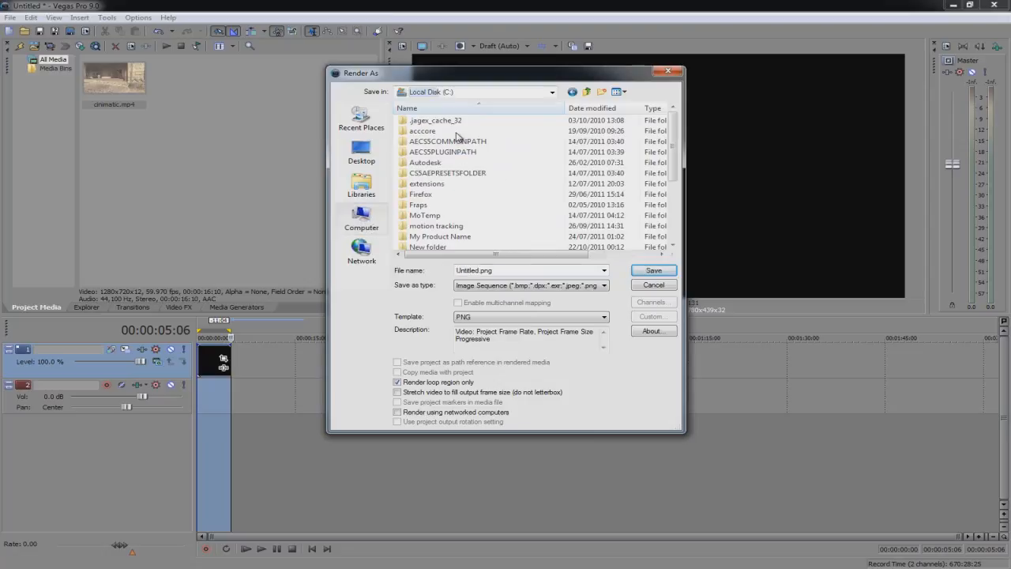
{"action": "double_click", "coordinate": [427, 246]}
{"action": "double_click", "coordinate": [515, 271]}
{"action": "type", "text": "showdown"}
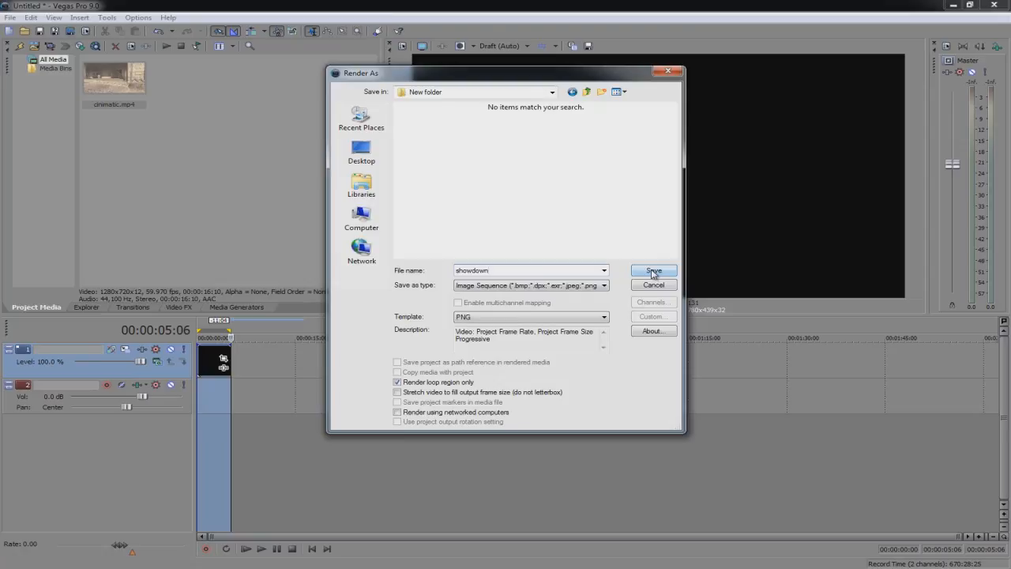
{"action": "left_click", "coordinate": [649, 272]}
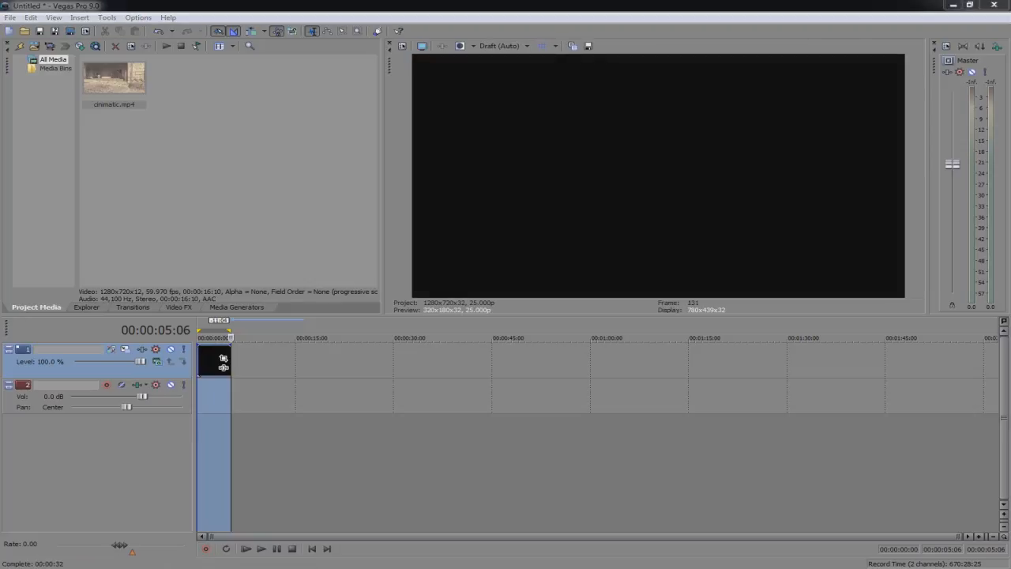
- Review the render settings for the Image Sequence file type and the PNG template, then leave without rendering
{"action": "left_click", "coordinate": [10, 18]}
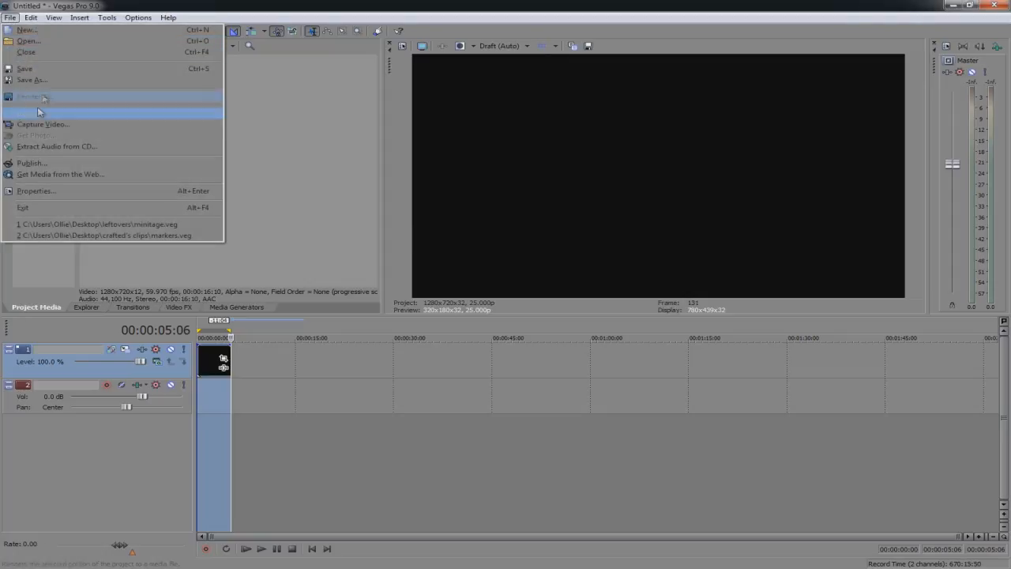
{"action": "left_click", "coordinate": [39, 99]}
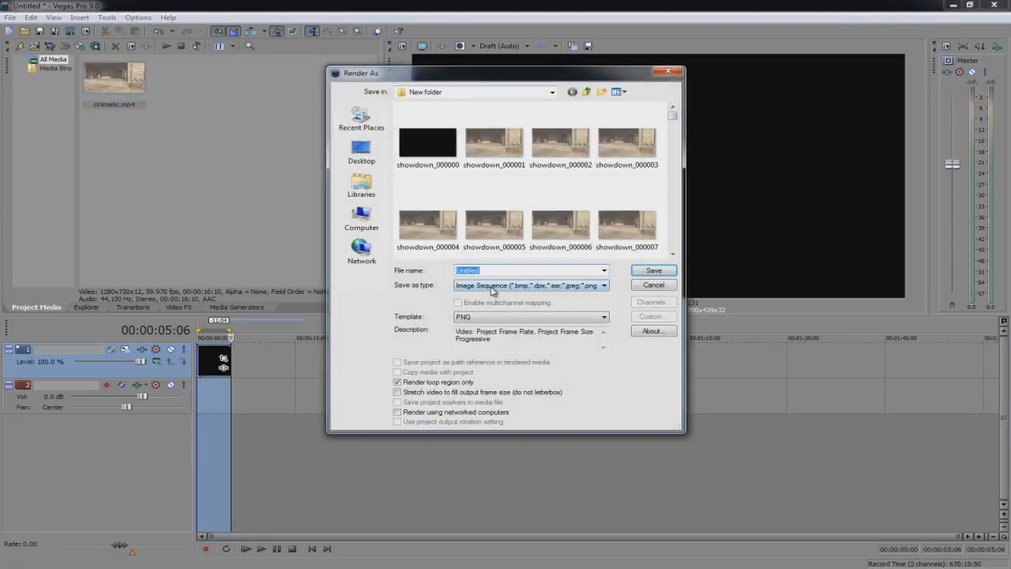
{"action": "left_click", "coordinate": [491, 290]}
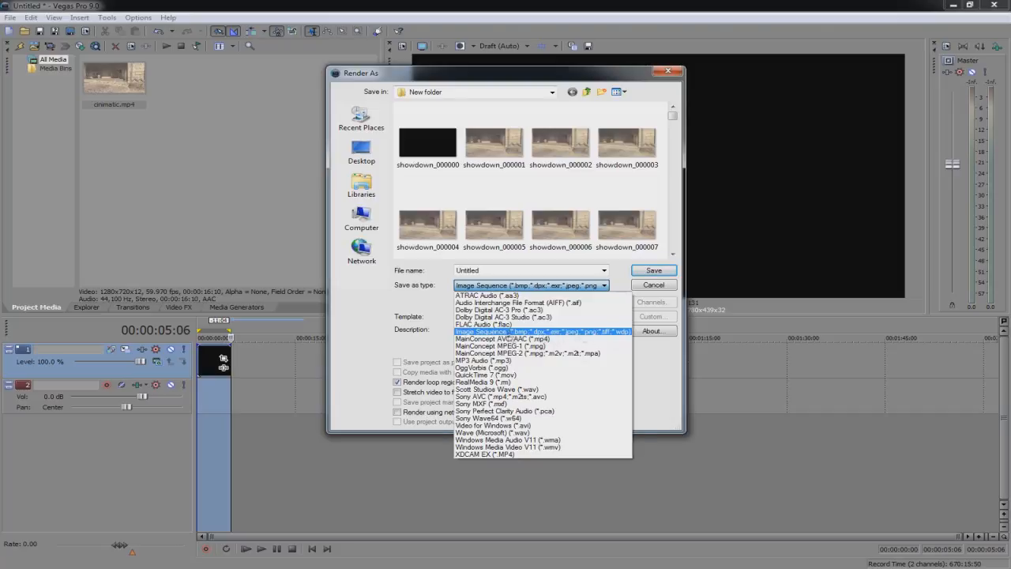
{"action": "left_click", "coordinate": [506, 332]}
{"action": "left_click", "coordinate": [492, 320]}
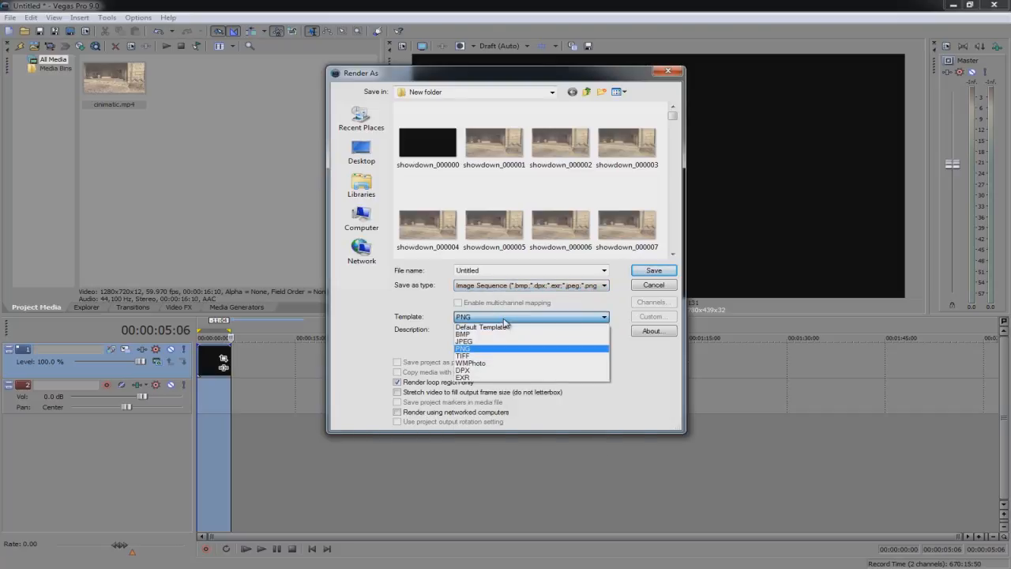
{"action": "left_click", "coordinate": [480, 355]}
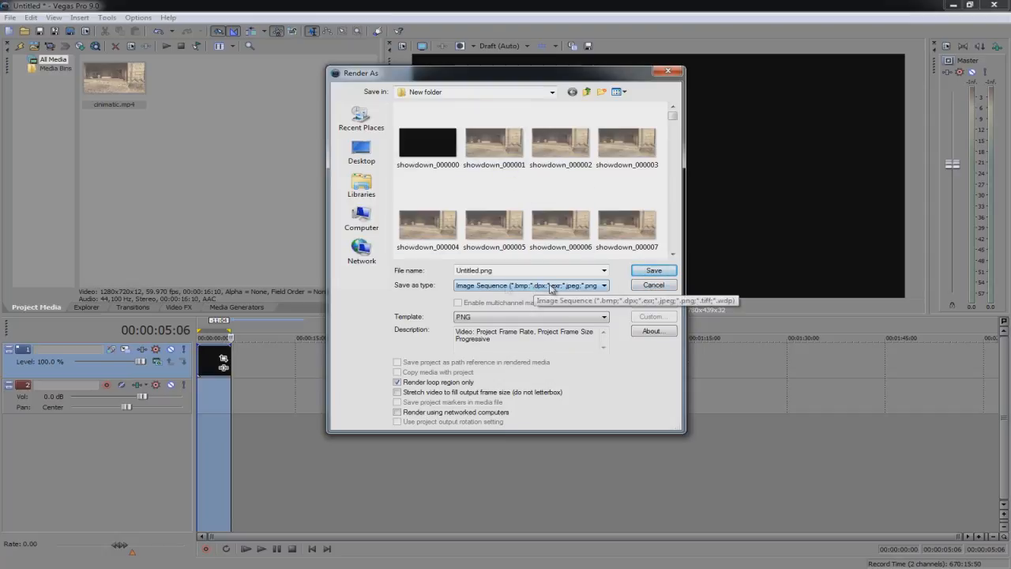
{"action": "left_click", "coordinate": [654, 286]}
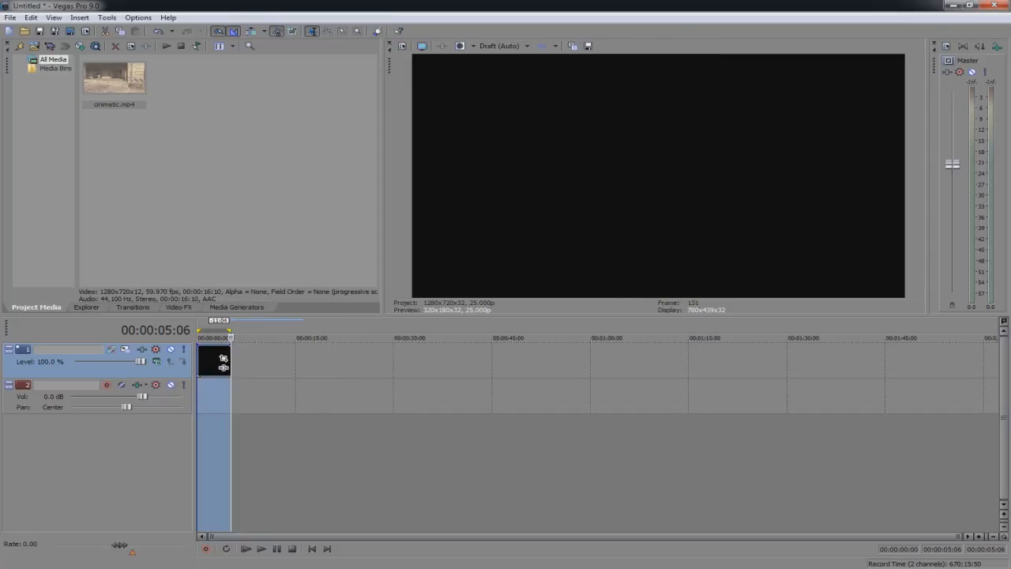
- Close Vegas Pro without saving and, in boujou, open showdown_000000.png from C:/New folder as the sequence to import
{"action": "left_click", "coordinate": [994, 5]}
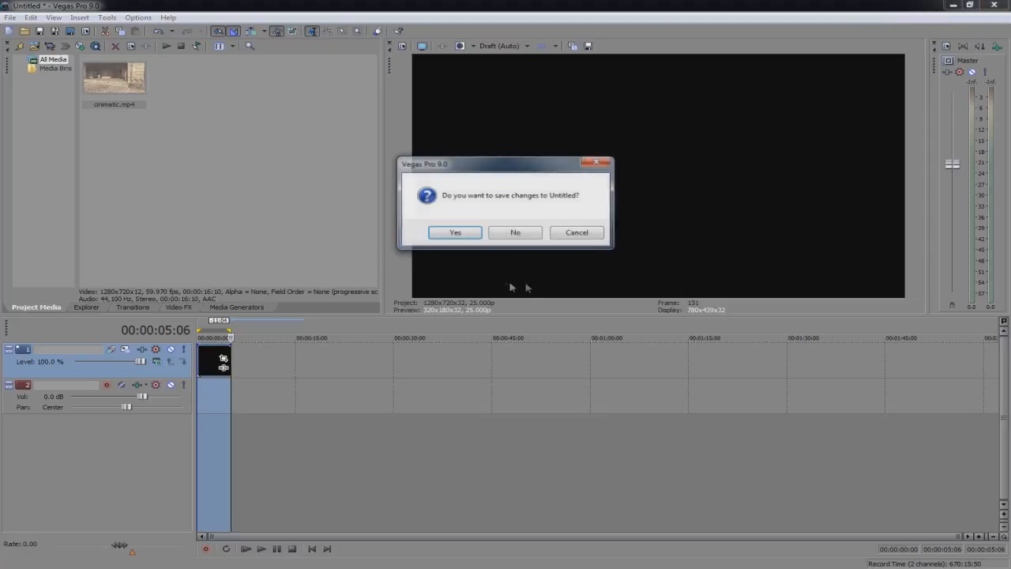
{"action": "left_click", "coordinate": [516, 232]}
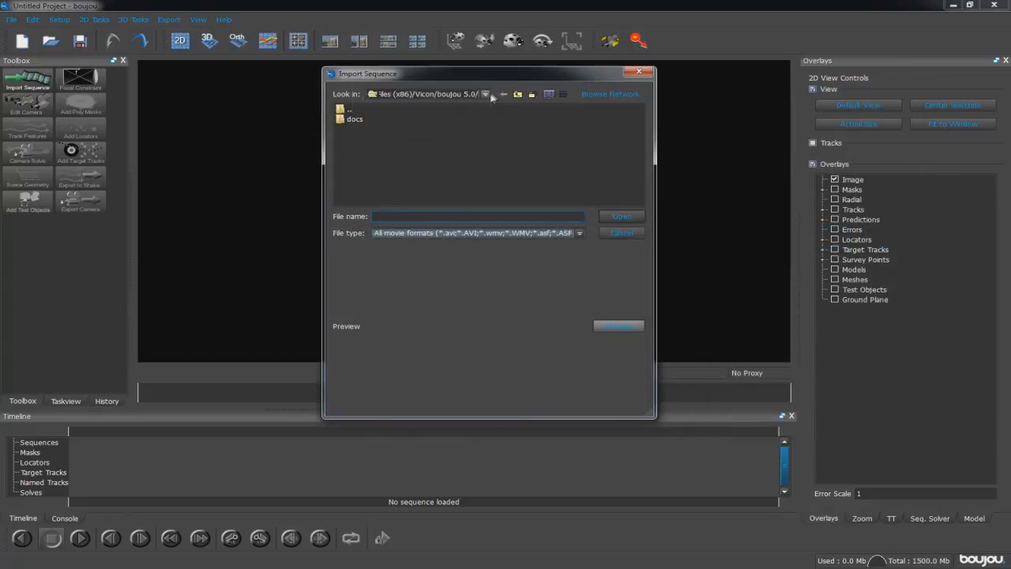
{"action": "left_click", "coordinate": [484, 94]}
{"action": "left_click", "coordinate": [395, 107]}
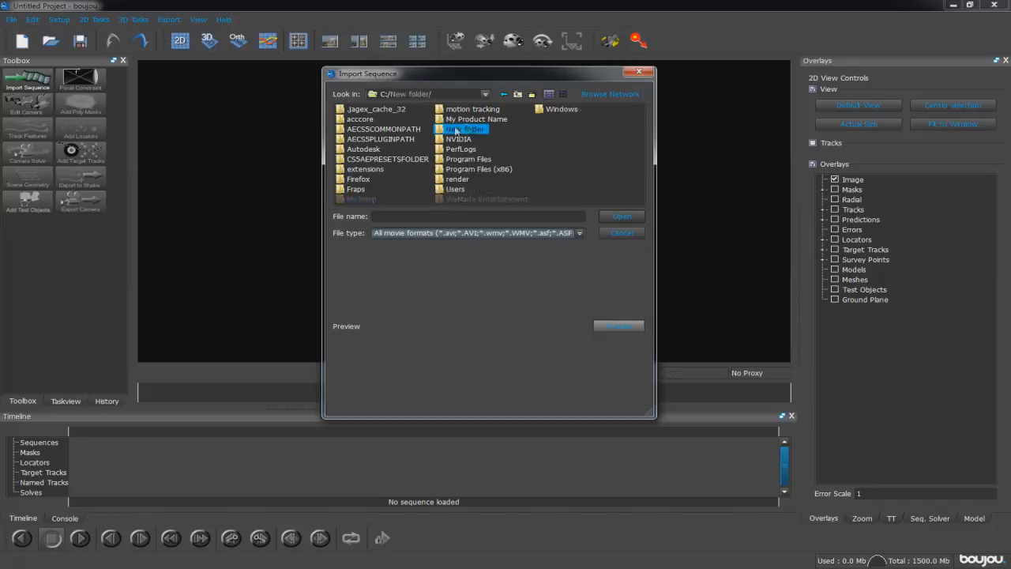
{"action": "double_click", "coordinate": [466, 129]}
{"action": "left_click", "coordinate": [365, 119]}
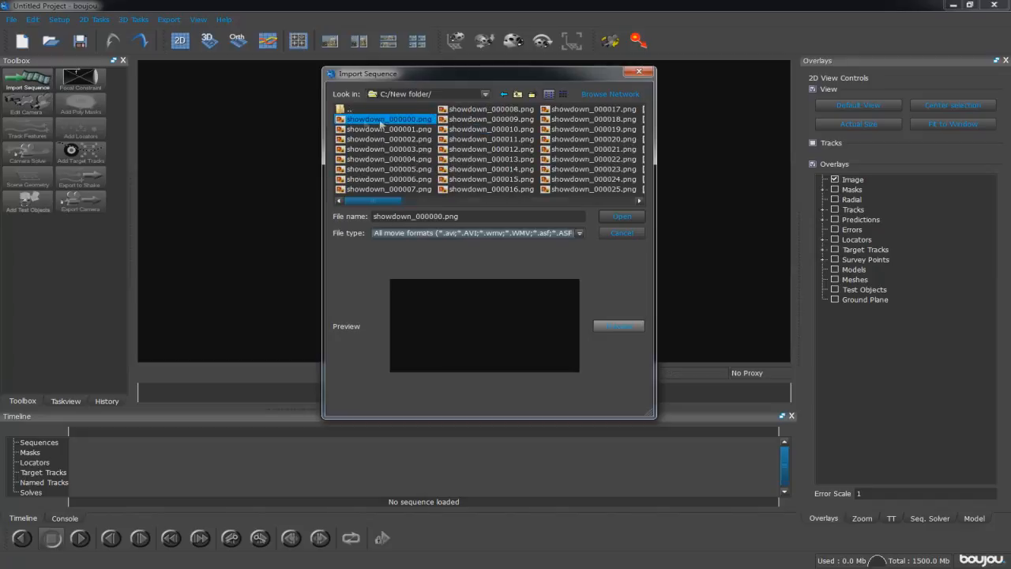
{"action": "left_click", "coordinate": [623, 216]}
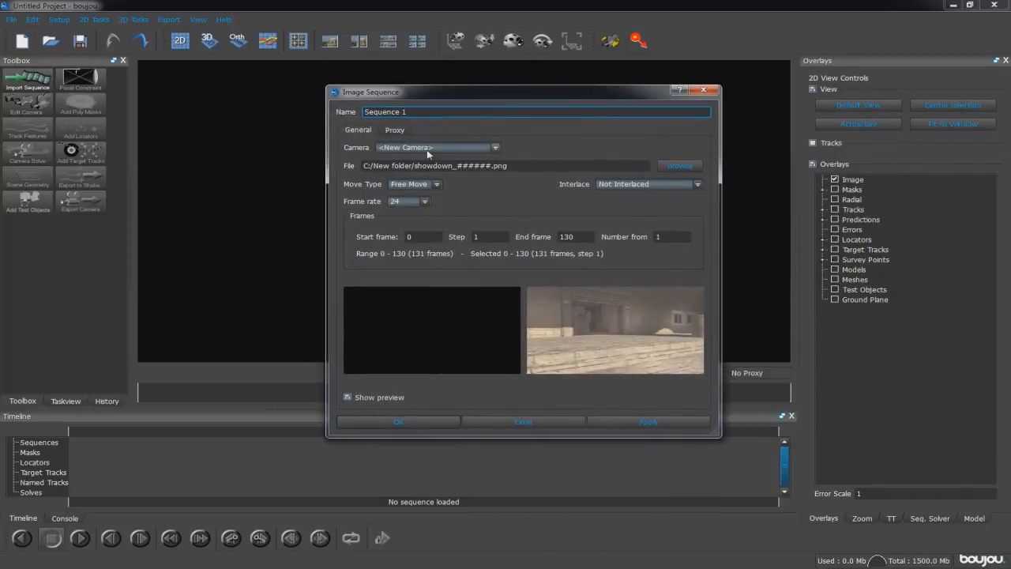
- Import the image sequence at a frame rate of 25, declining to use its alpha channel as a mask
{"action": "left_click", "coordinate": [425, 201]}
{"action": "left_click", "coordinate": [399, 230]}
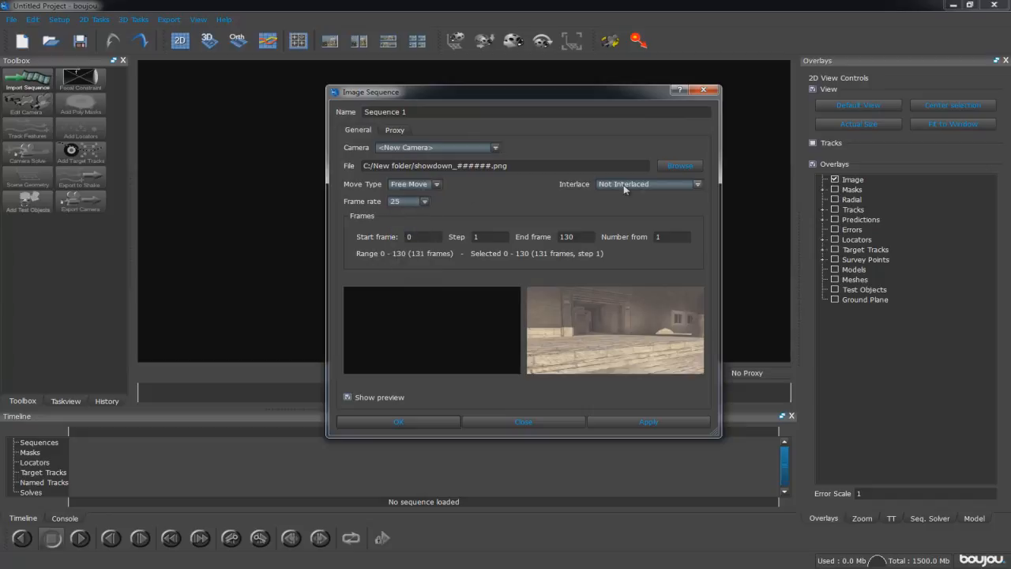
{"action": "left_click", "coordinate": [662, 423]}
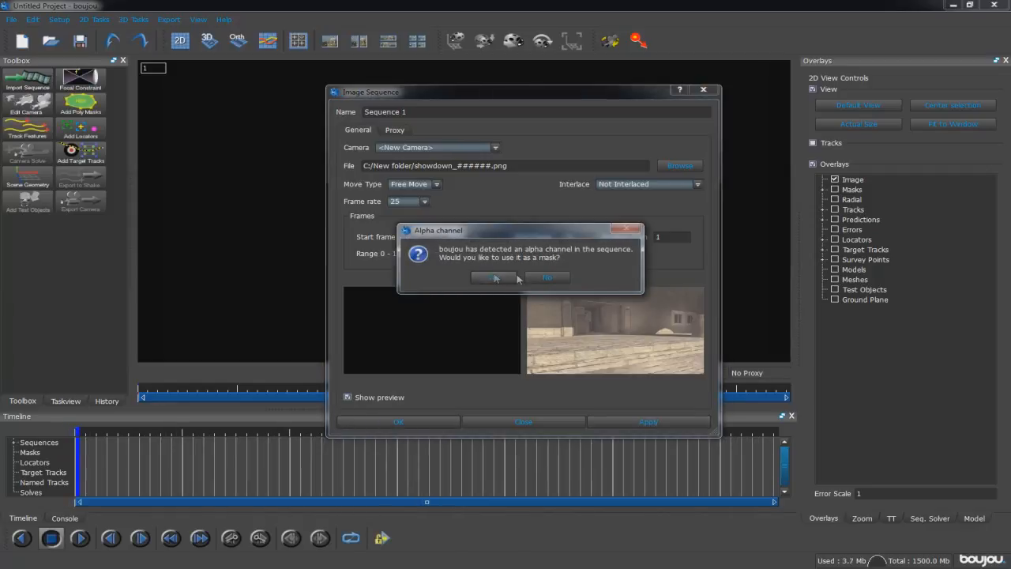
{"action": "left_click", "coordinate": [544, 279]}
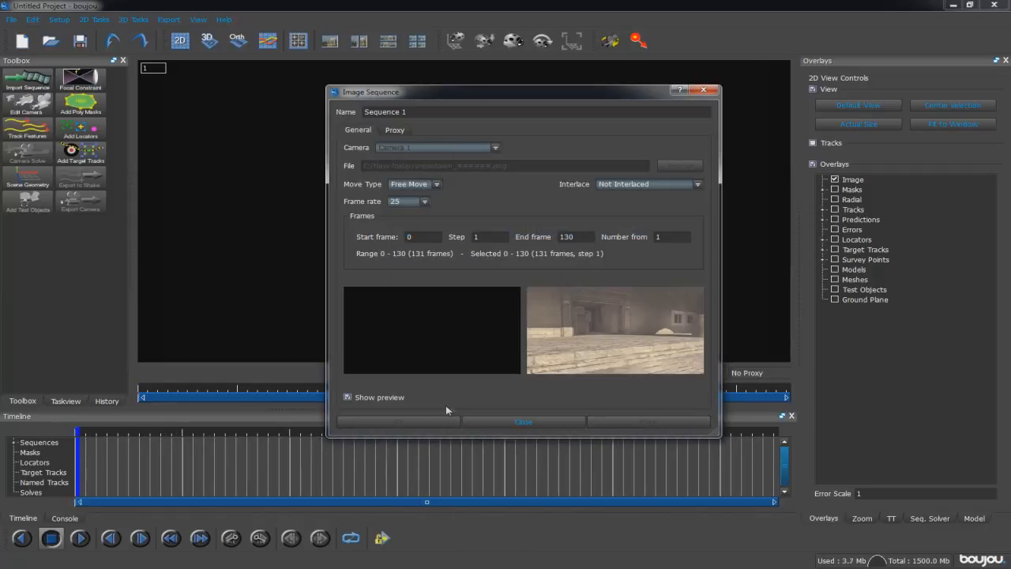
{"action": "left_click", "coordinate": [522, 421]}
- Run feature tracking on all frames of Sequence 1 with the sensitivity raised slightly
{"action": "left_click_drag", "start_coordinate": [87, 436], "coordinate": [104, 437]}
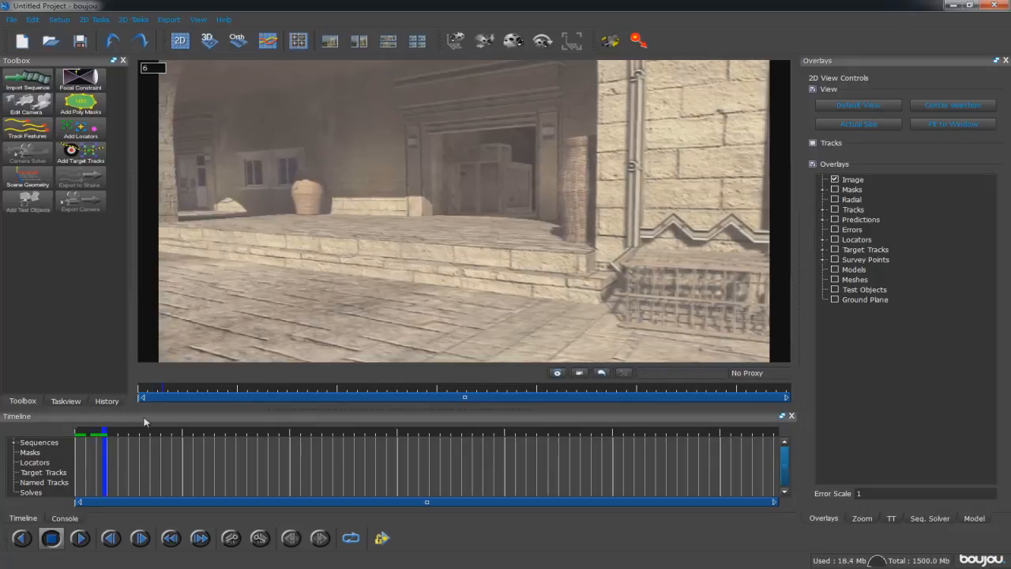
{"action": "left_click", "coordinate": [109, 432]}
{"action": "left_click_drag", "start_coordinate": [109, 433], "coordinate": [174, 433]}
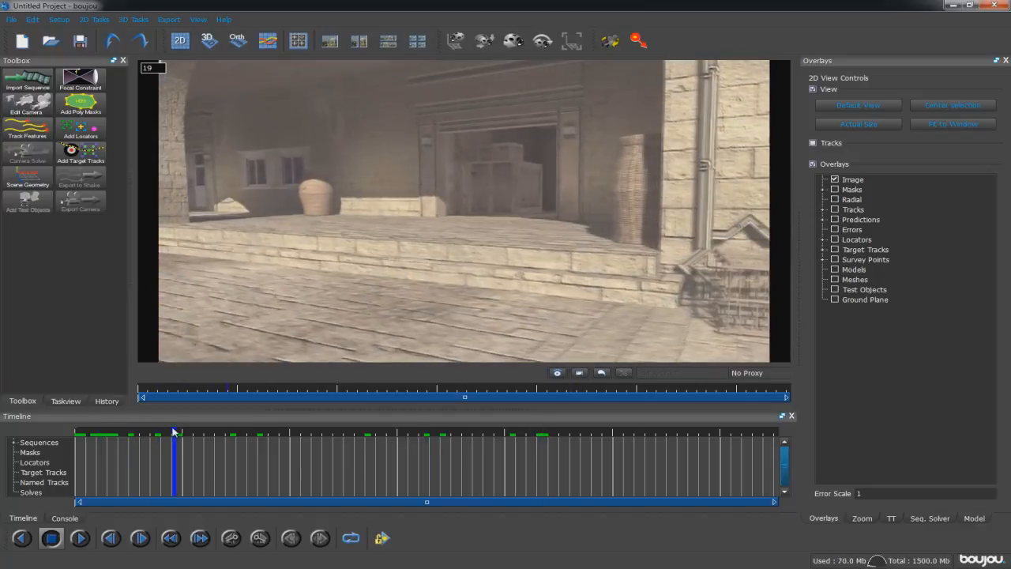
{"action": "left_click", "coordinate": [27, 132]}
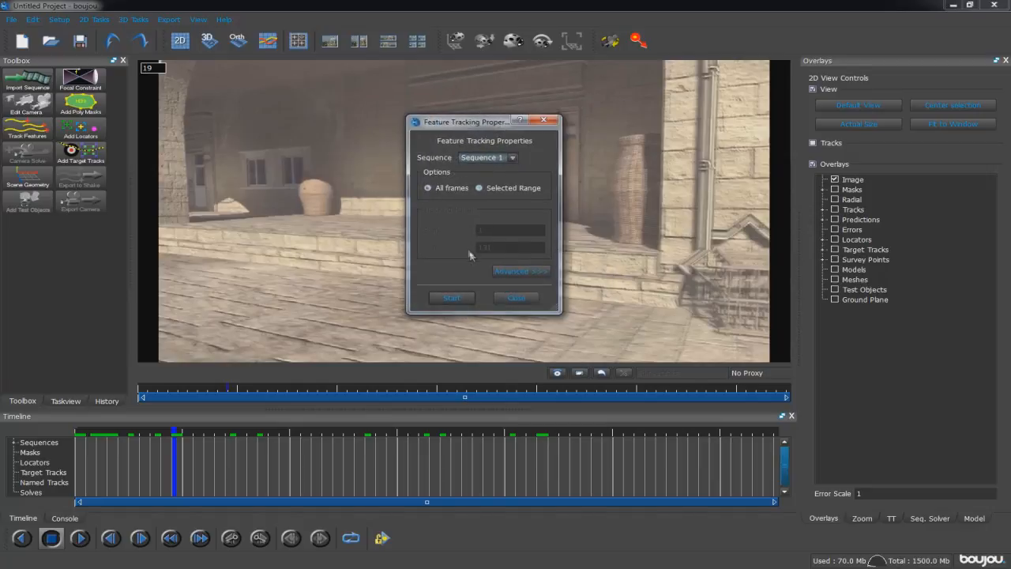
{"action": "left_click", "coordinate": [520, 272]}
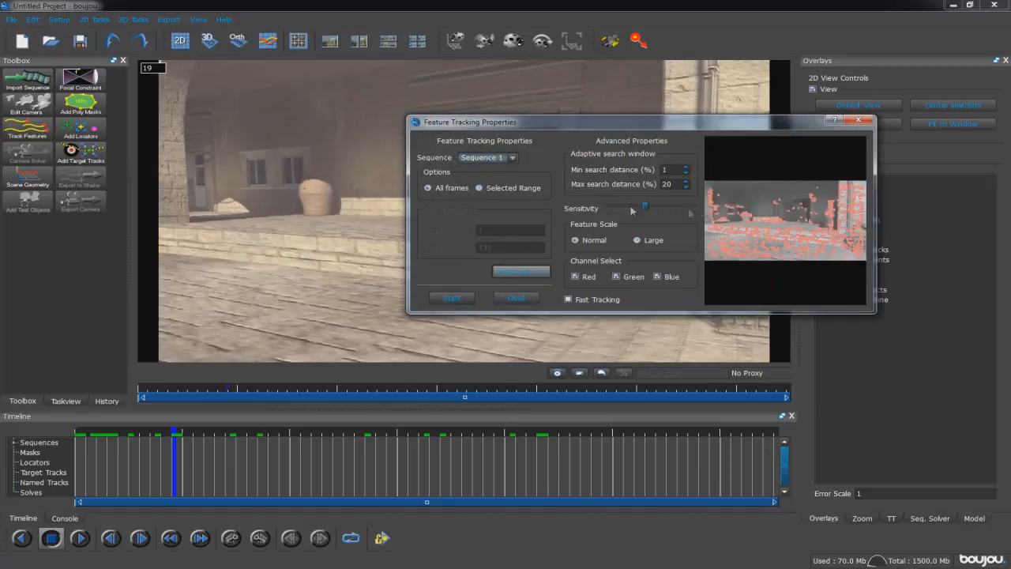
{"action": "left_click_drag", "start_coordinate": [646, 208], "coordinate": [655, 208]}
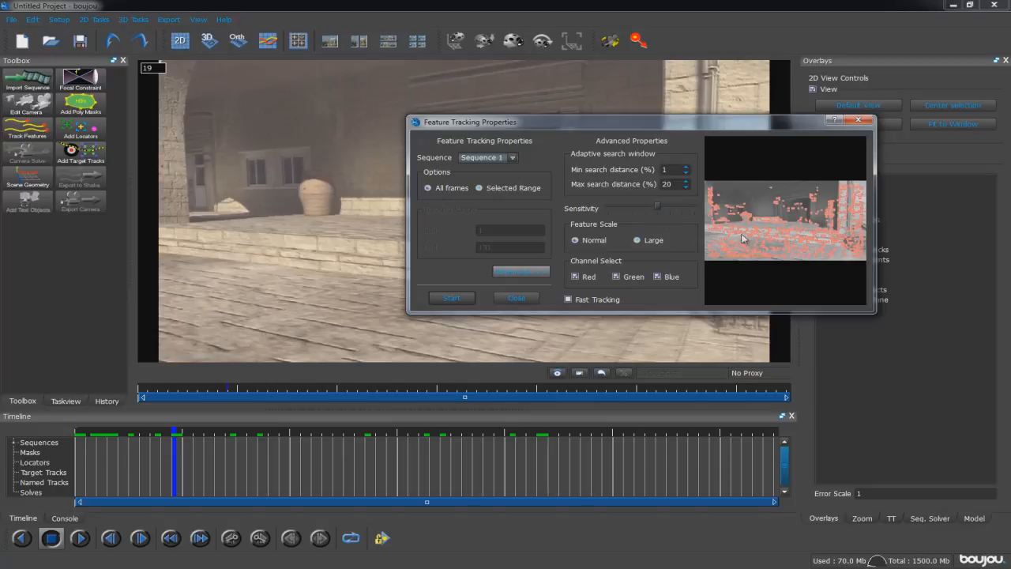
{"action": "left_click", "coordinate": [452, 297]}
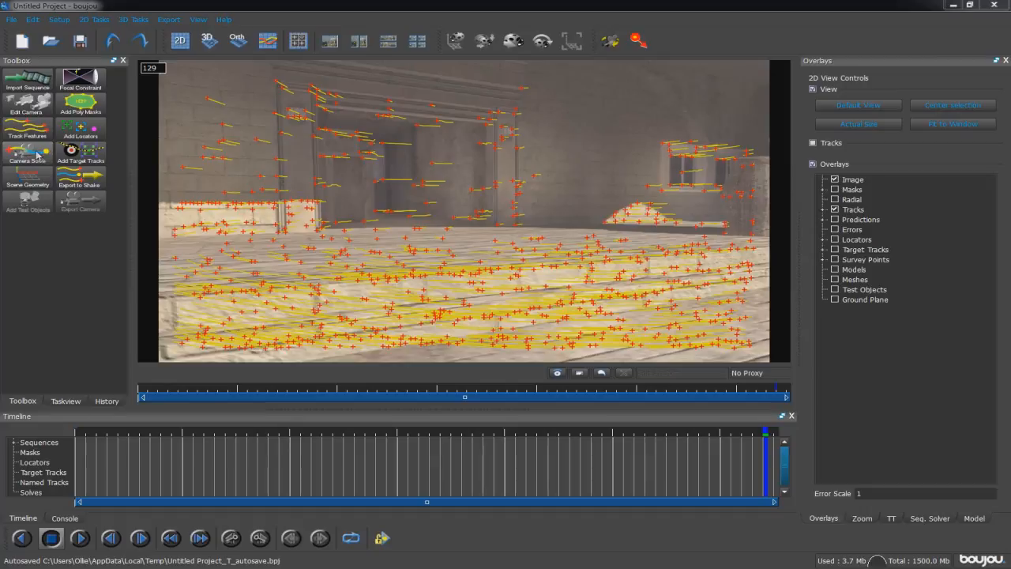
- Run the camera solve on all frames of Sequence 1, toggling the option that optimizes camera path smoothness
{"action": "left_click_drag", "start_coordinate": [1010, 96], "coordinate": [412, 89]}
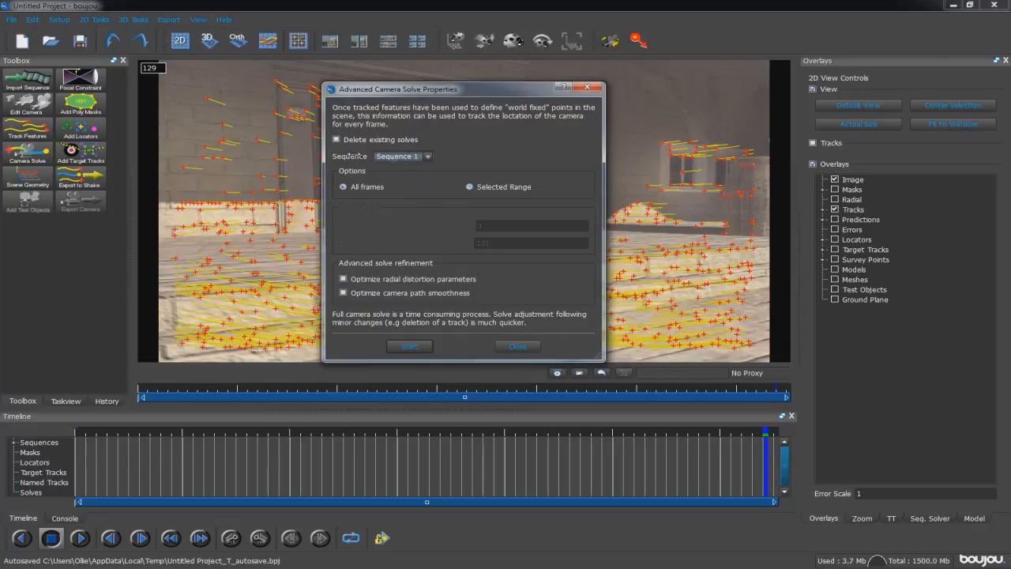
{"action": "left_click", "coordinate": [344, 293]}
{"action": "left_click", "coordinate": [408, 347]}
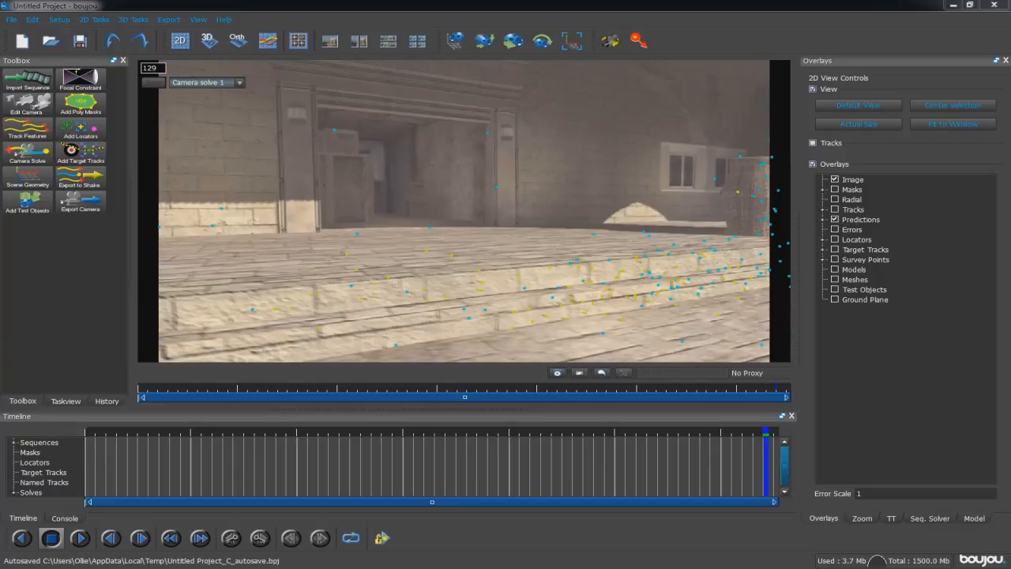
- Check the solved predictions through the early frames, stopping at frame 33, and open Scene Geometry
{"action": "left_click", "coordinate": [95, 433]}
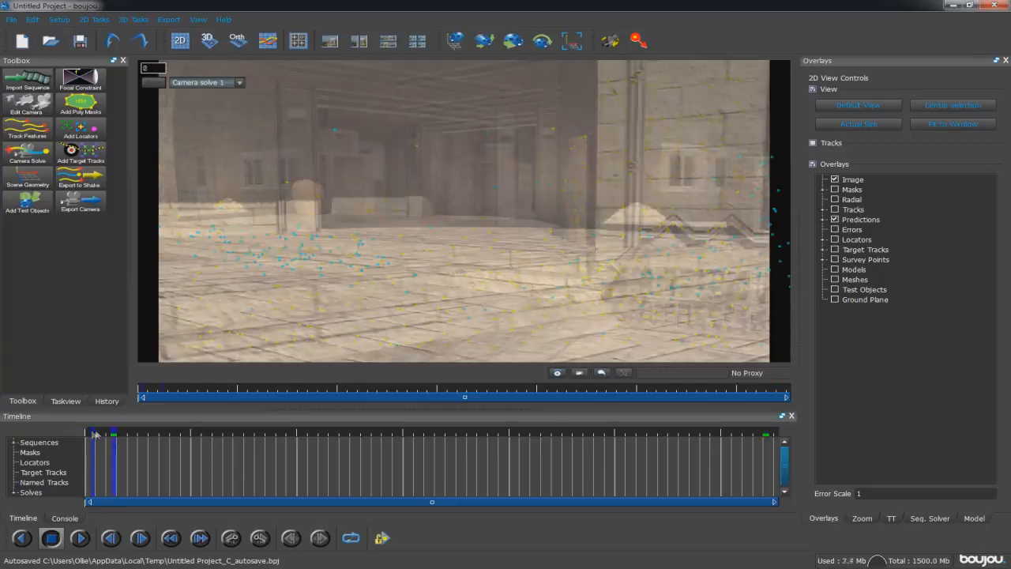
{"action": "left_click_drag", "start_coordinate": [95, 433], "coordinate": [257, 434]}
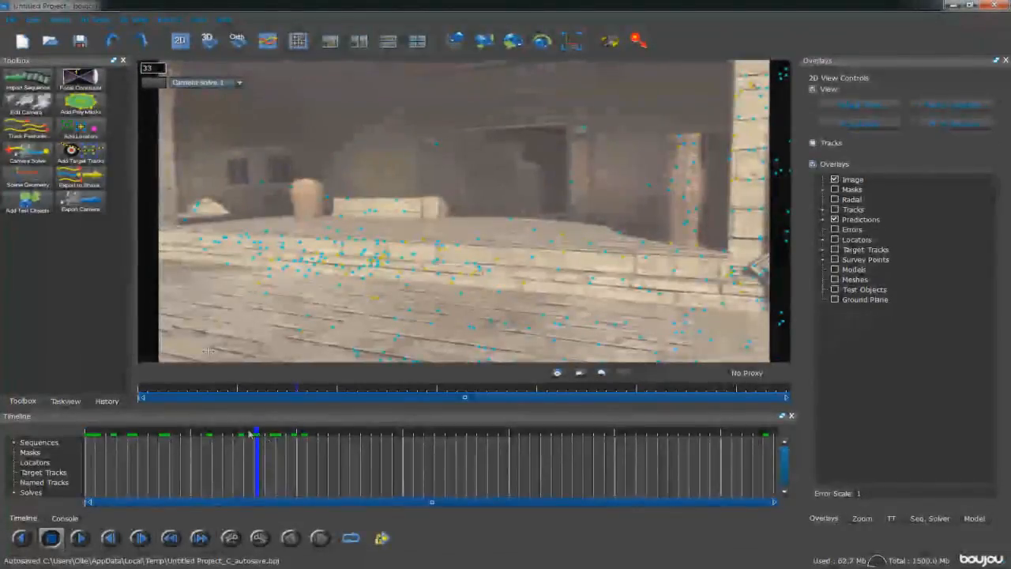
{"action": "left_click", "coordinate": [28, 177]}
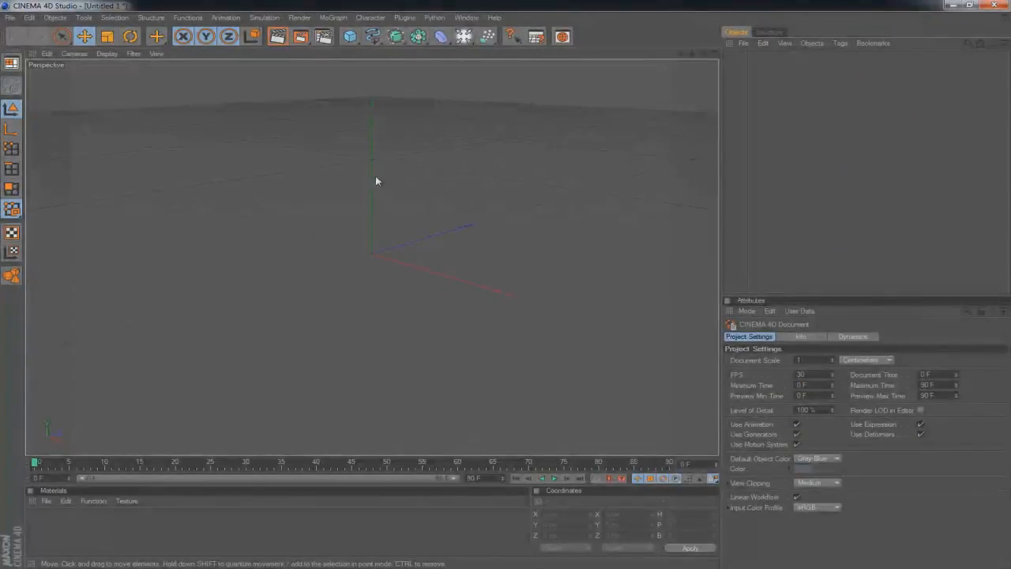
- Switch to Cinema 4D, add a Text spline to the empty scene and select its default wording
{"action": "left_click", "coordinate": [368, 37]}
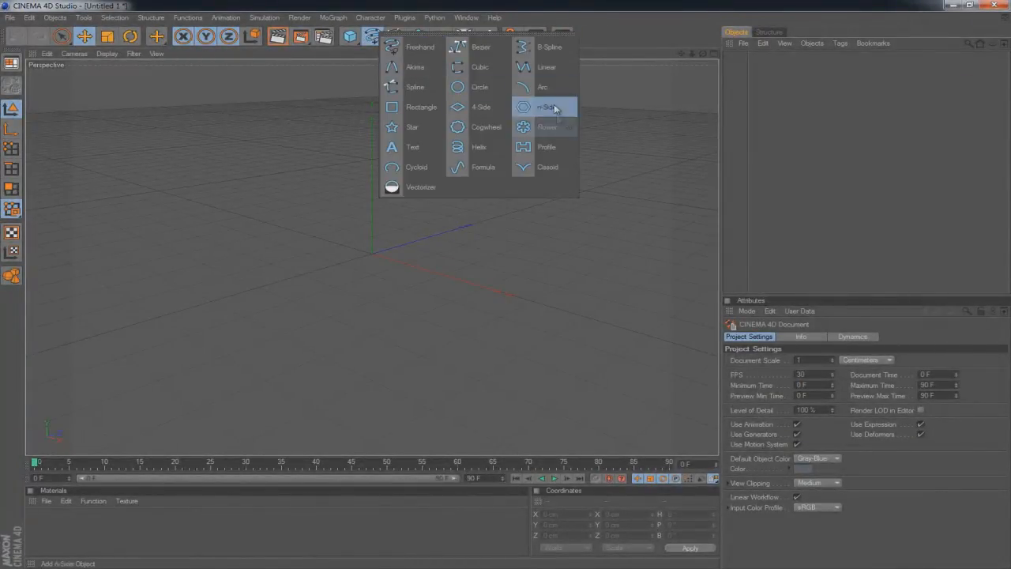
{"action": "left_click", "coordinate": [402, 154]}
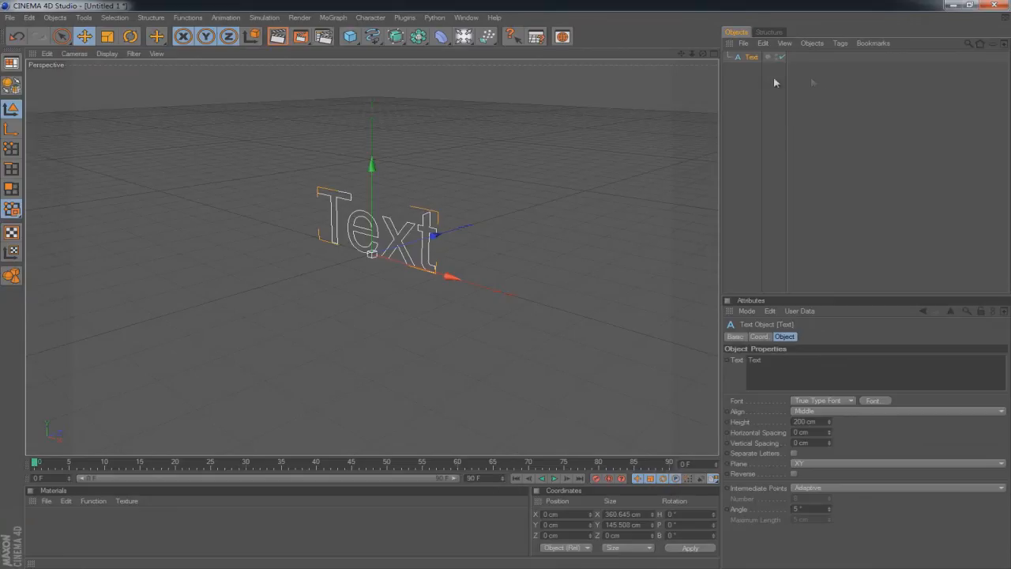
{"action": "left_click_drag", "start_coordinate": [782, 372], "coordinate": [668, 370]}
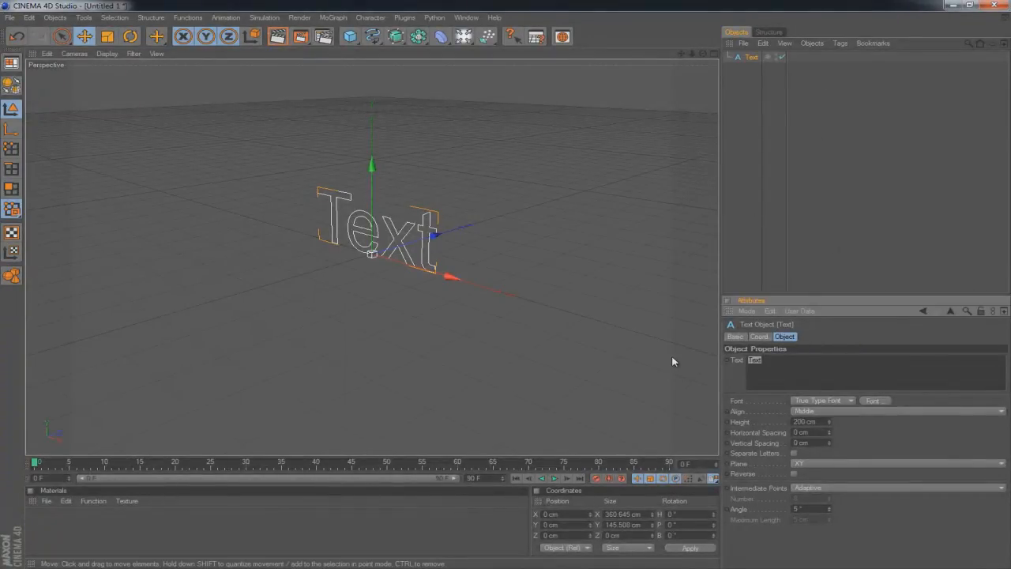
{"action": "left_click", "coordinate": [757, 267]}
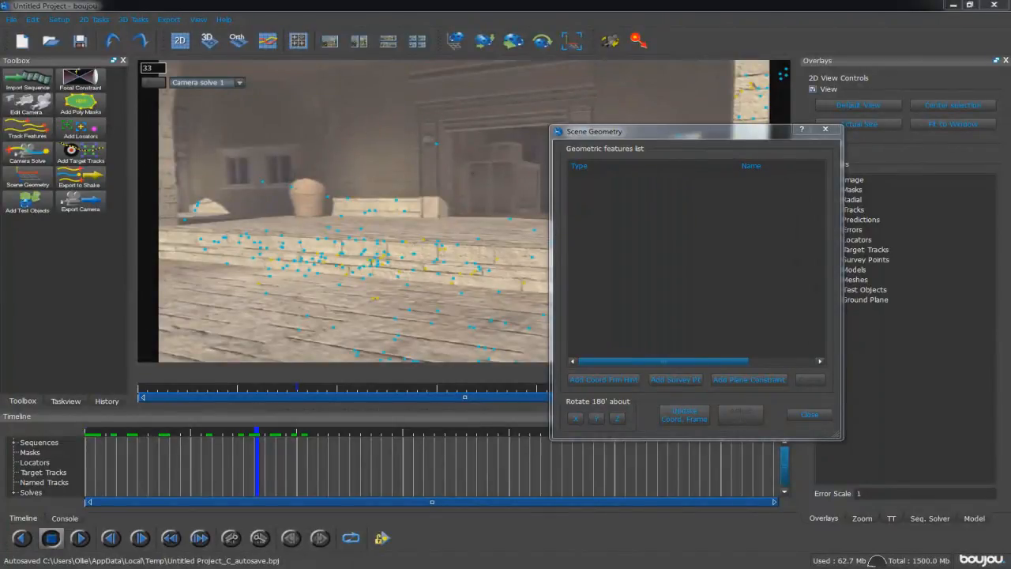
- In boujou, add a z-axis coordinate frame hint and connect it to tracks 144 and 11 on the platform floor
{"action": "left_click", "coordinate": [604, 379]}
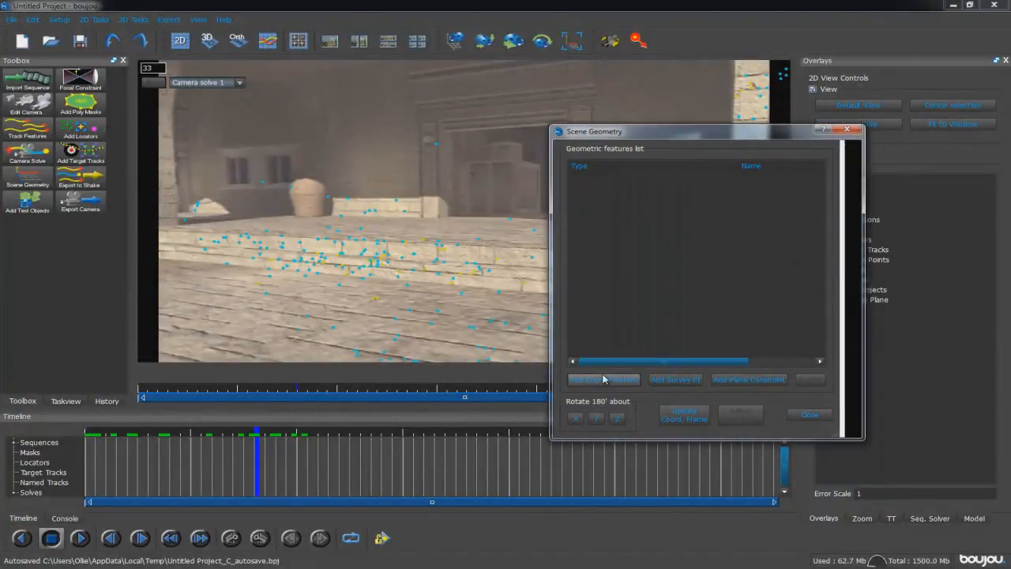
{"action": "left_click", "coordinate": [754, 340]}
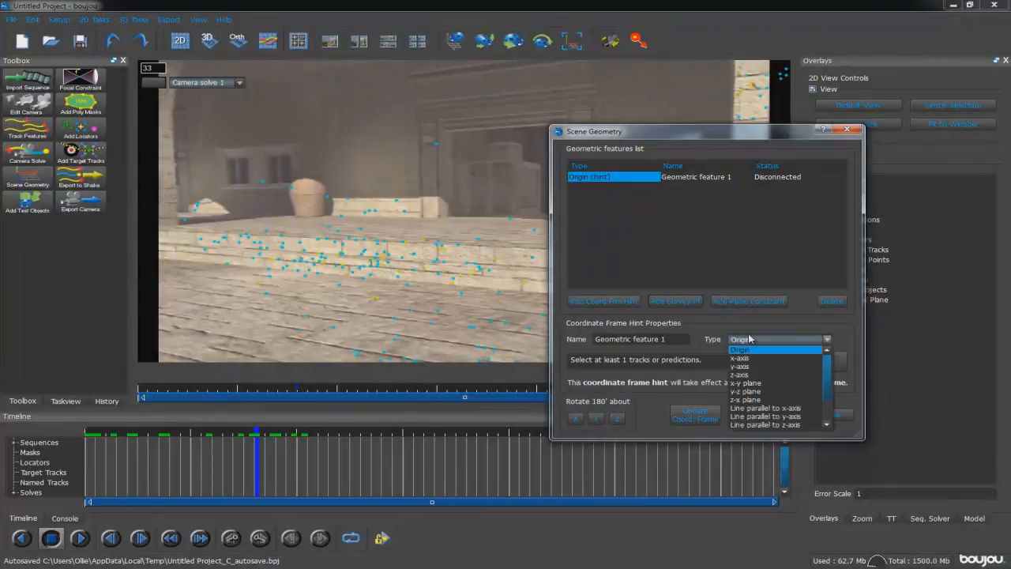
{"action": "left_click", "coordinate": [746, 375]}
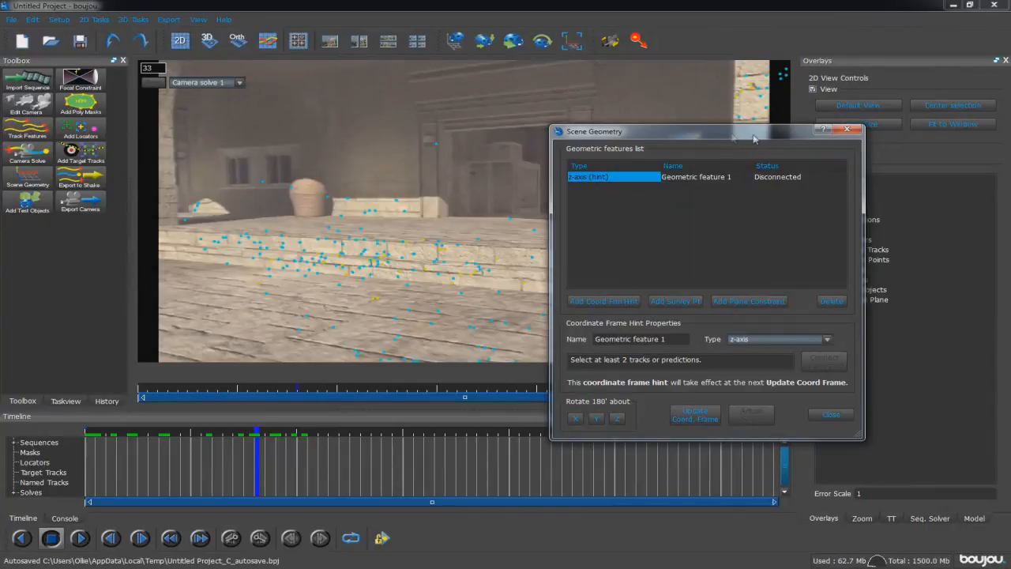
{"action": "left_click_drag", "start_coordinate": [679, 132], "coordinate": [963, 137]}
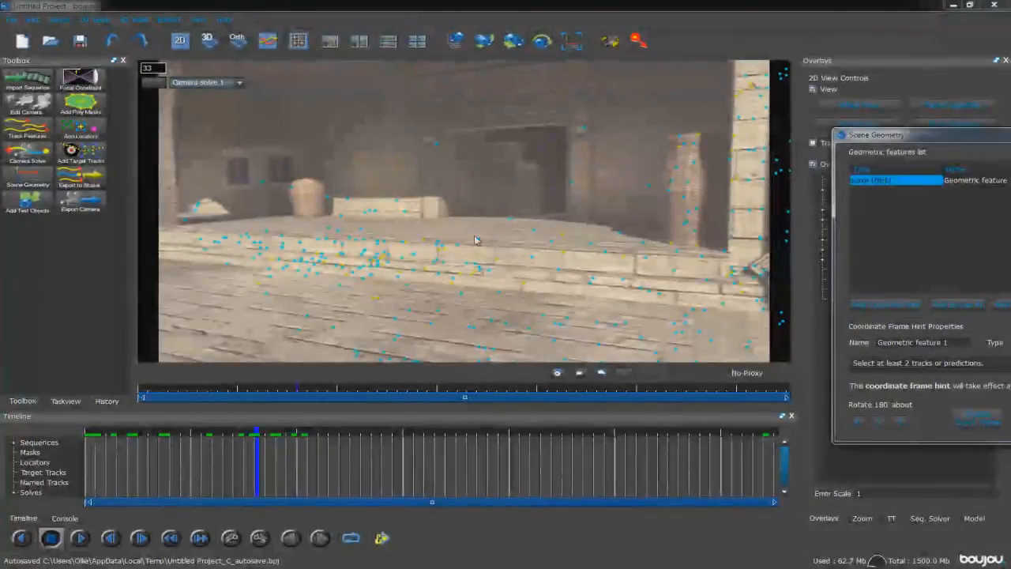
{"action": "left_click", "coordinate": [480, 238]}
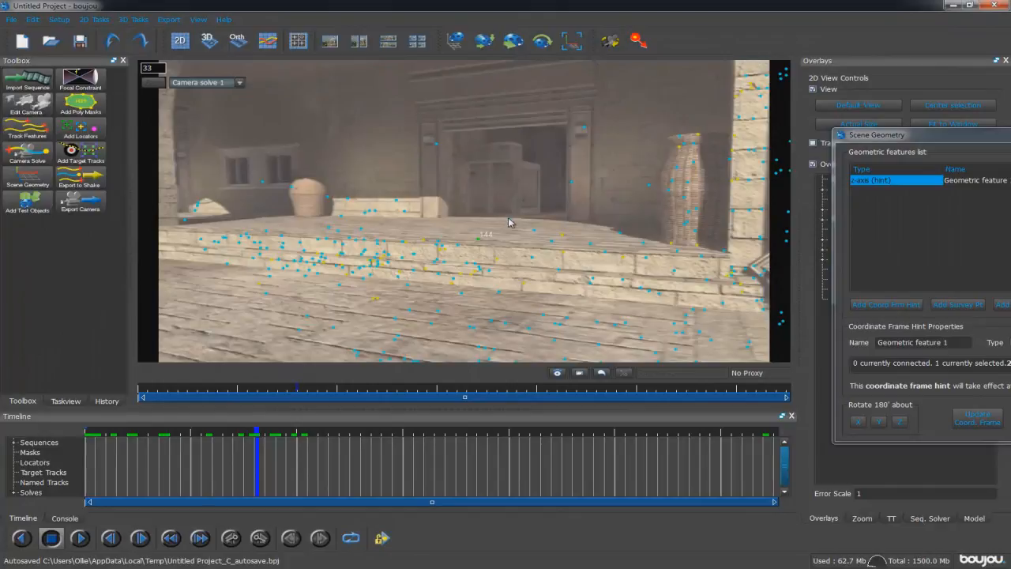
{"action": "left_click", "coordinate": [510, 219], "text": "ctrl"}
{"action": "left_click_drag", "start_coordinate": [941, 143], "coordinate": [764, 147]}
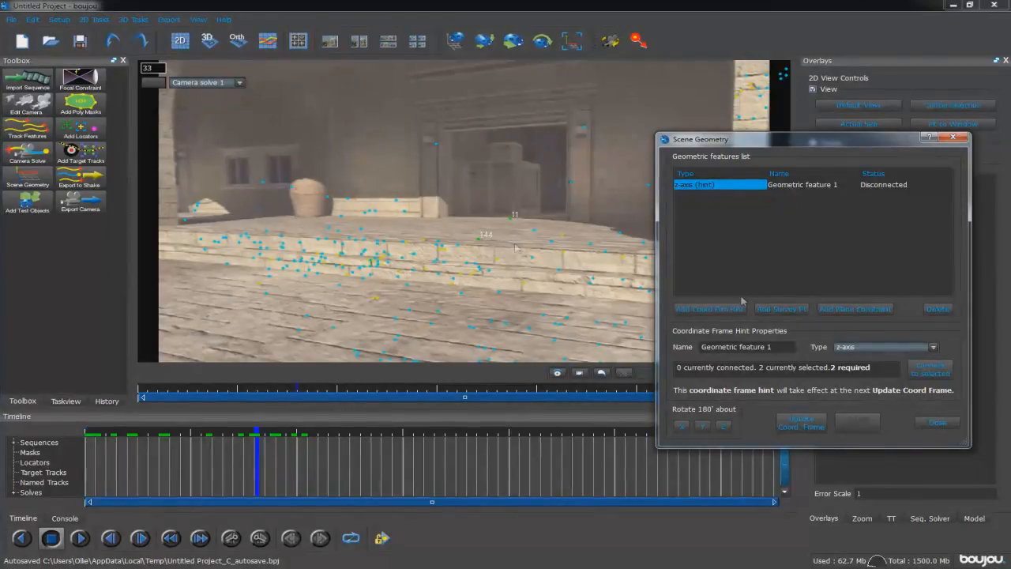
{"action": "left_click", "coordinate": [935, 373]}
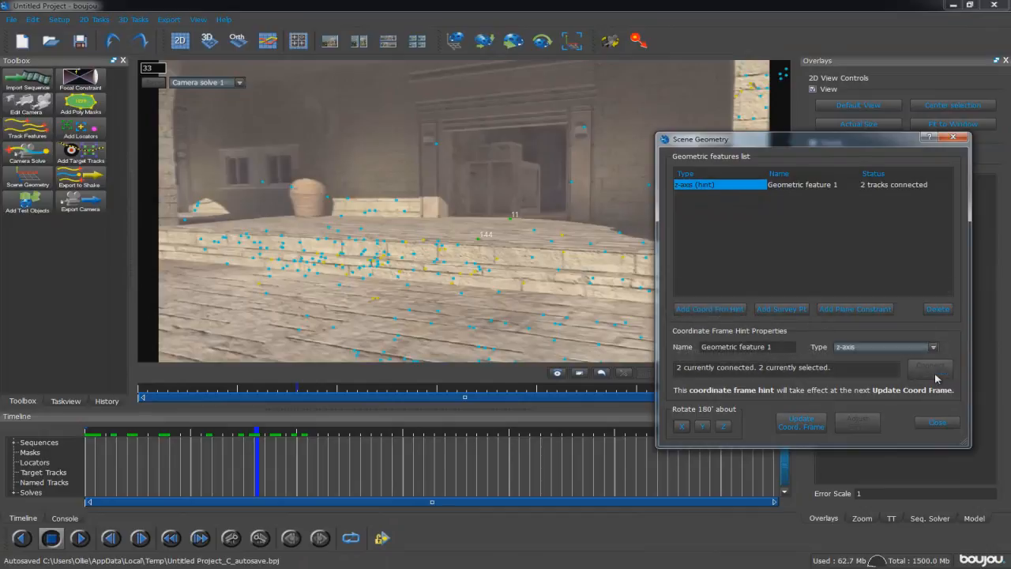
- Add a y-axis coordinate frame hint and connect it to tracks 21 and 4418, one above the other beside the tall vase
{"action": "left_click", "coordinate": [695, 312]}
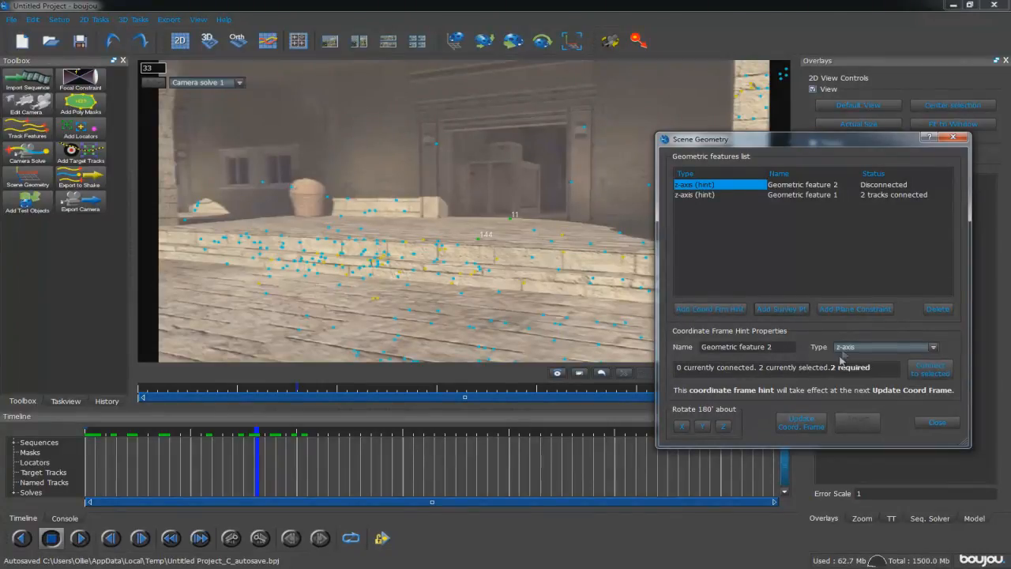
{"action": "left_click", "coordinate": [864, 348]}
{"action": "left_click", "coordinate": [849, 376]}
{"action": "left_click_drag", "start_coordinate": [718, 139], "coordinate": [992, 189]}
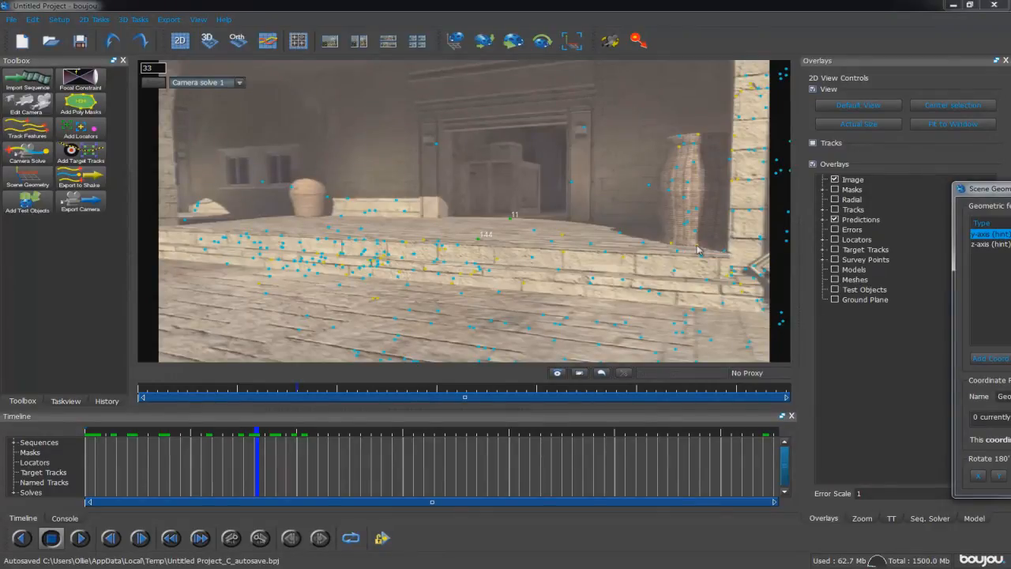
{"action": "left_click", "coordinate": [673, 243]}
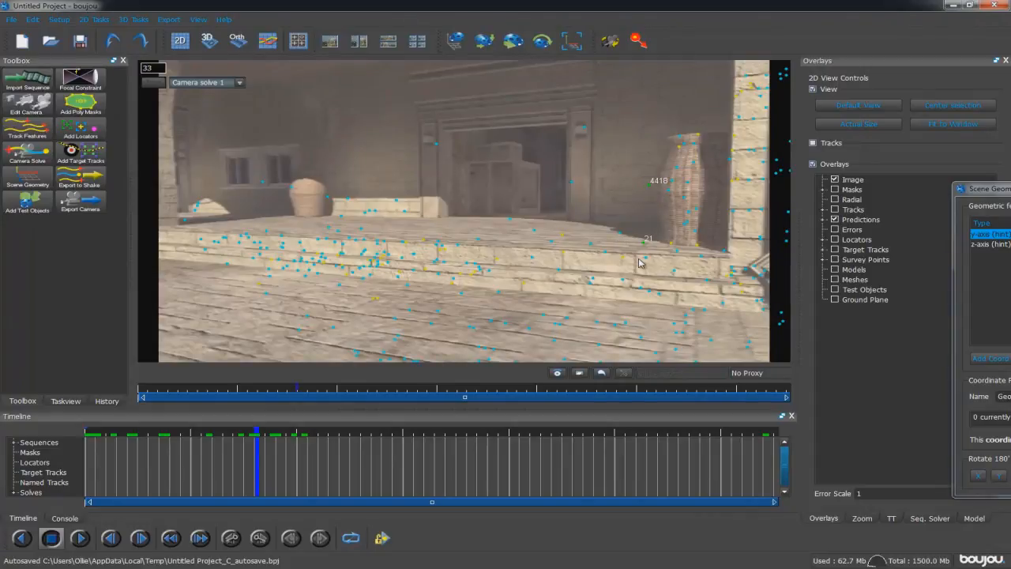
{"action": "left_click_drag", "start_coordinate": [985, 189], "coordinate": [655, 168]}
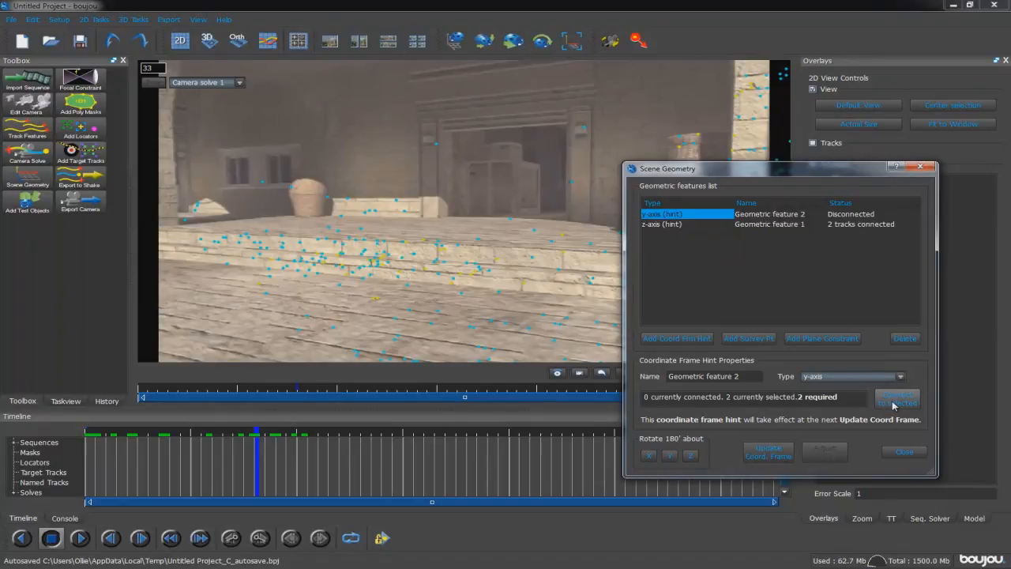
{"action": "left_click", "coordinate": [895, 402]}
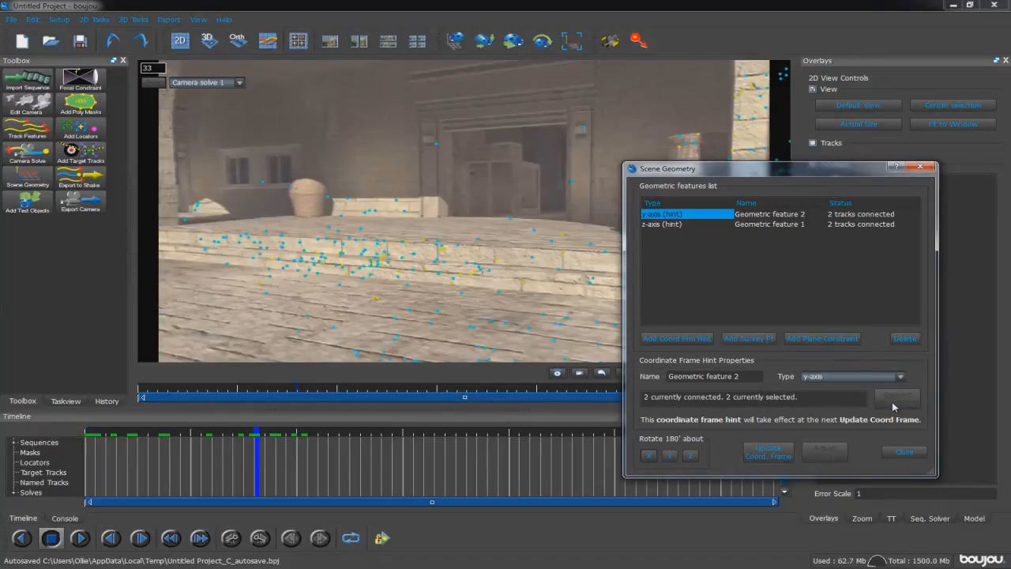
- Add an x-axis coordinate frame hint and connect it to two tracks along the platform's front edge at frame 46
{"action": "left_click", "coordinate": [665, 340]}
{"action": "left_click", "coordinate": [821, 376]}
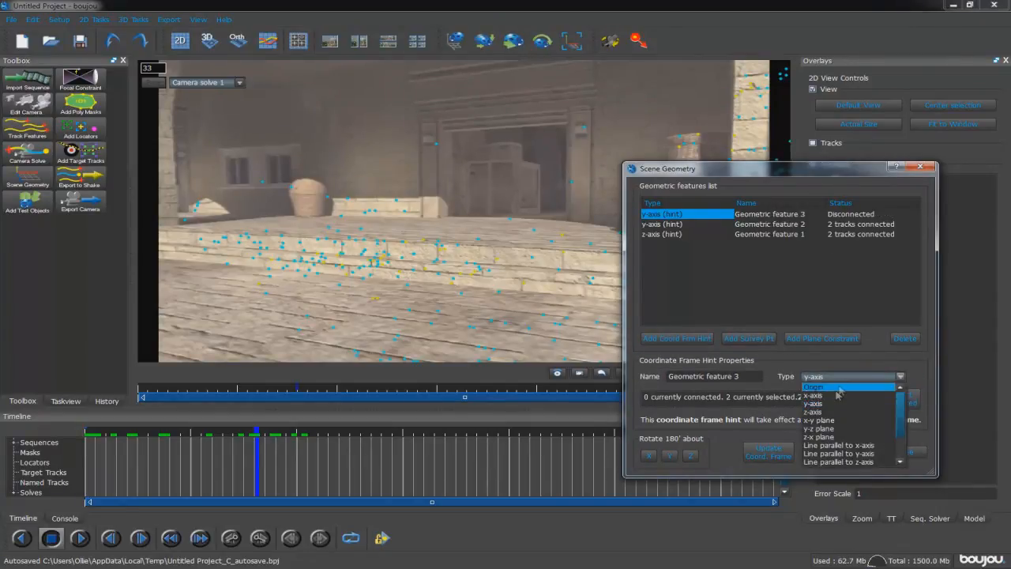
{"action": "left_click", "coordinate": [826, 397]}
{"action": "left_click_drag", "start_coordinate": [742, 178], "coordinate": [897, 187]}
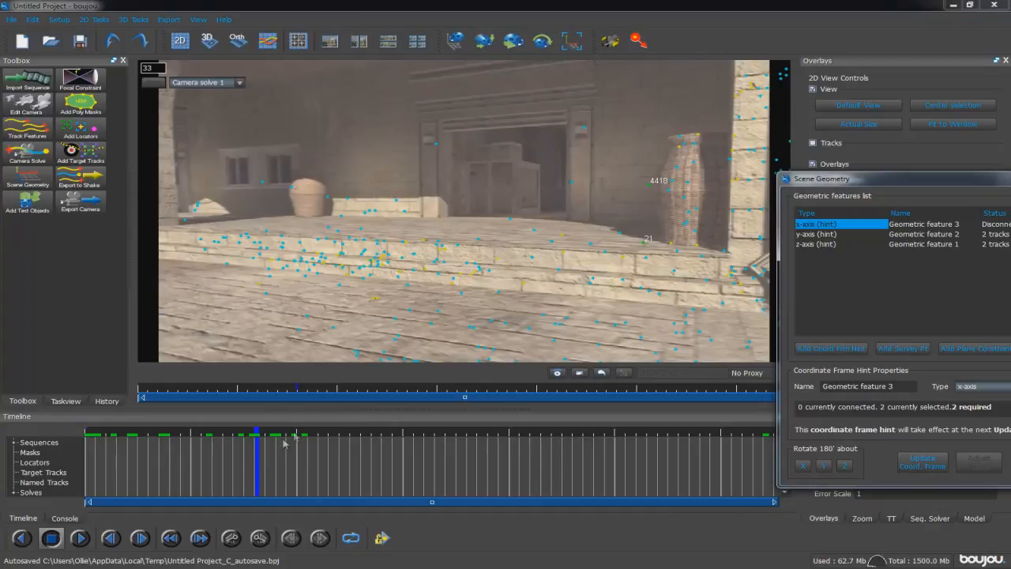
{"action": "left_click_drag", "start_coordinate": [260, 434], "coordinate": [324, 434]}
{"action": "left_click", "coordinate": [331, 245]}
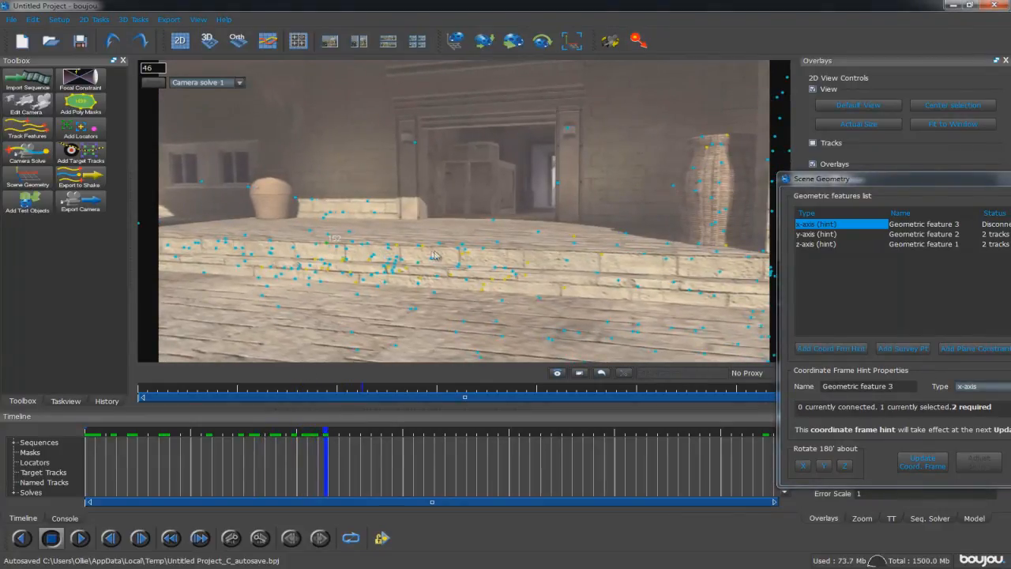
{"action": "left_click", "coordinate": [483, 249], "text": "shift"}
{"action": "left_click_drag", "start_coordinate": [902, 184], "coordinate": [782, 179]}
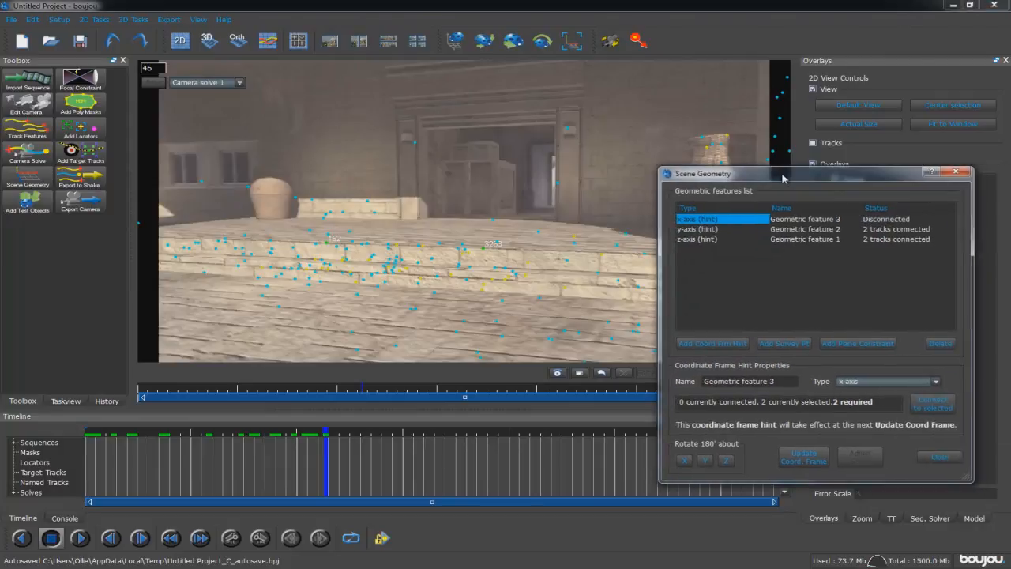
{"action": "left_click", "coordinate": [932, 405]}
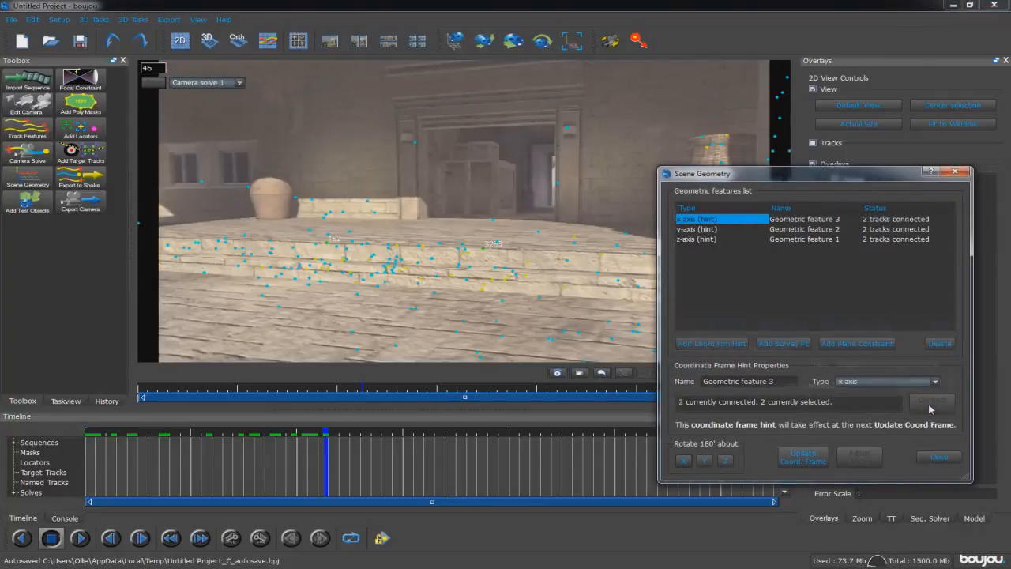
{"action": "left_click", "coordinate": [868, 381]}
{"action": "left_click", "coordinate": [869, 391]}
{"action": "left_click", "coordinate": [850, 381]}
{"action": "left_click", "coordinate": [847, 401]}
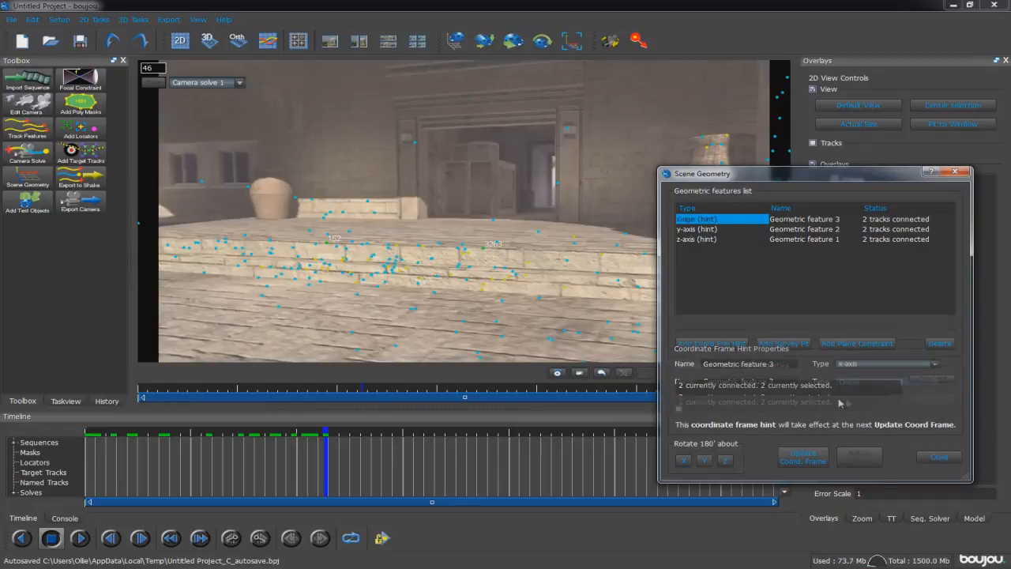
- Add an Origin coordinate frame hint and connect it to a single track on the platform's front edge at frame 71
{"action": "left_click", "coordinate": [698, 344]}
{"action": "left_click", "coordinate": [891, 382]}
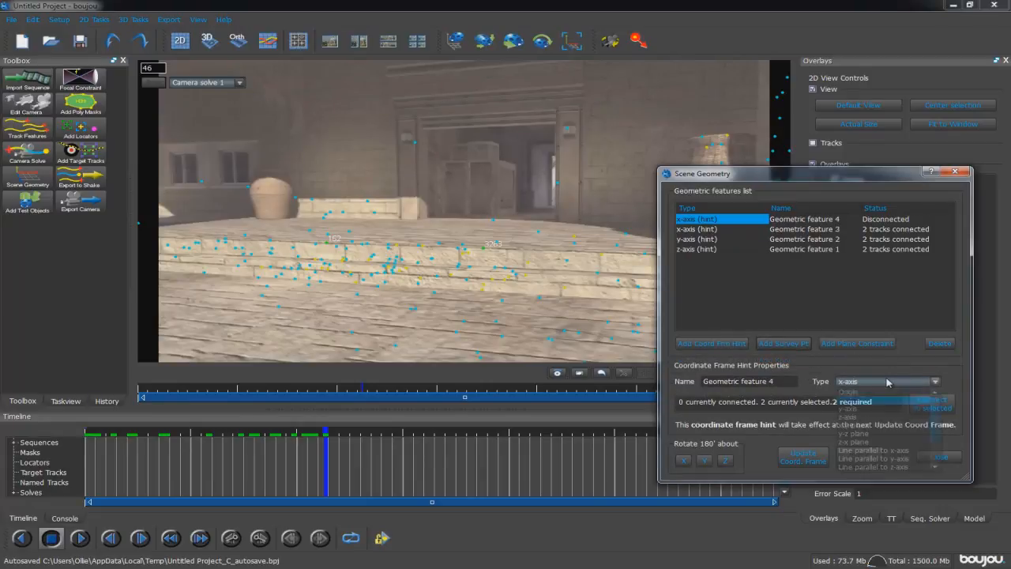
{"action": "left_click", "coordinate": [861, 391]}
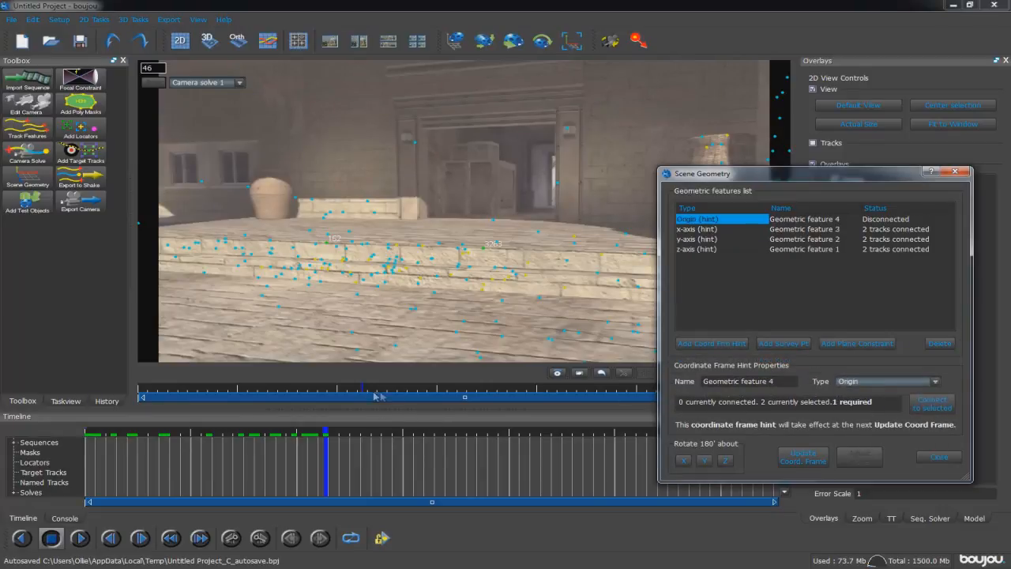
{"action": "mouse_move", "coordinate": [325, 436]}
{"action": "left_mouse_down"}
{"action": "mouse_move", "coordinate": [300, 432]}
{"action": "mouse_move", "coordinate": [343, 432]}
{"action": "left_mouse_up"}
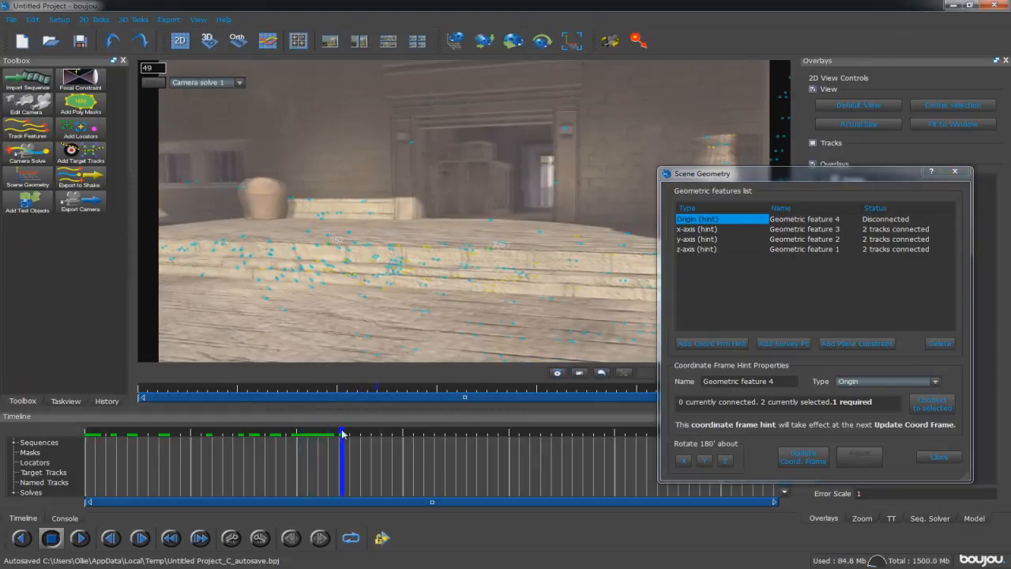
{"action": "left_click_drag", "start_coordinate": [854, 178], "coordinate": [1010, 163]}
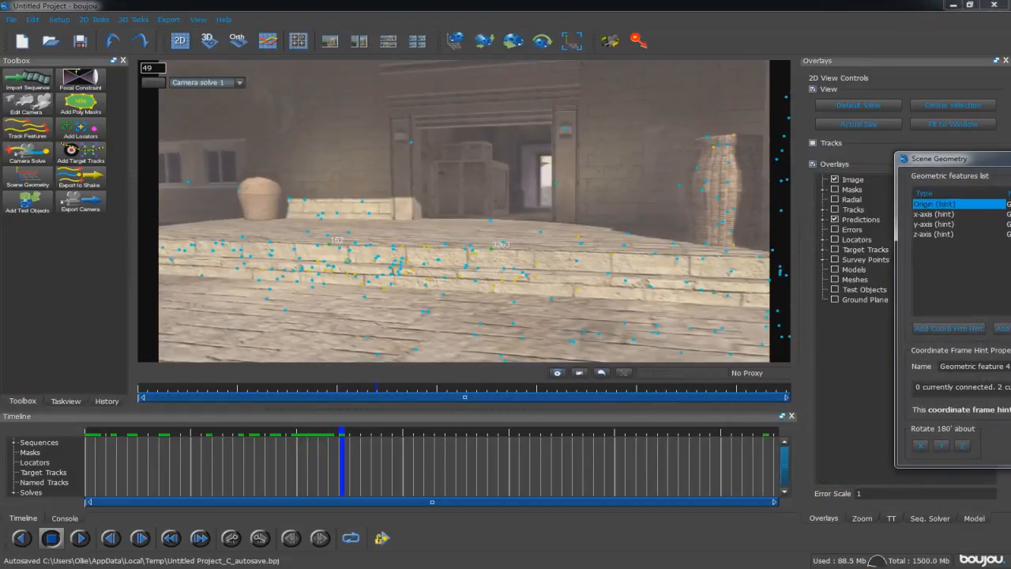
{"action": "left_click_drag", "start_coordinate": [342, 436], "coordinate": [315, 434]}
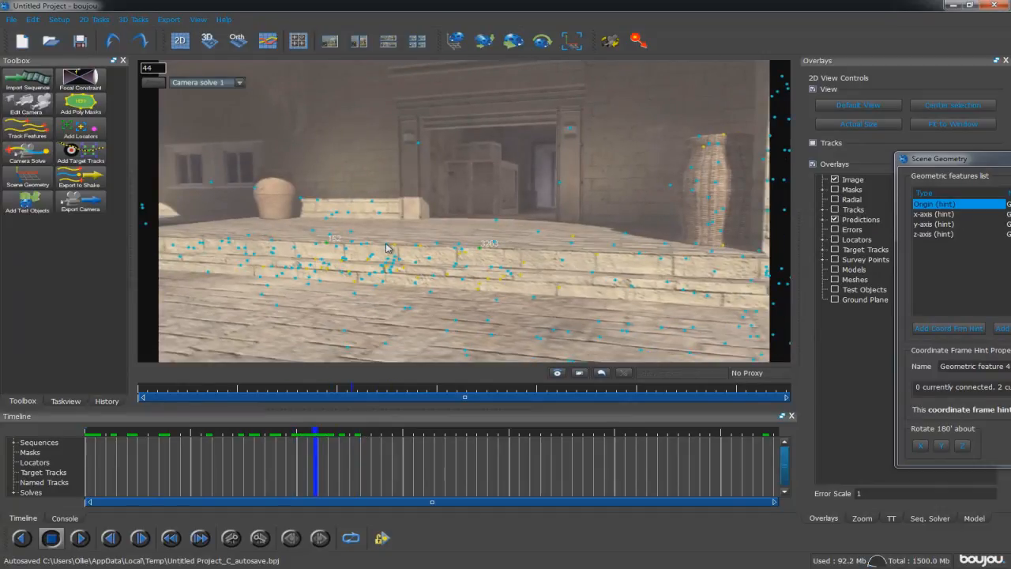
{"action": "left_click_drag", "start_coordinate": [315, 435], "coordinate": [426, 433]}
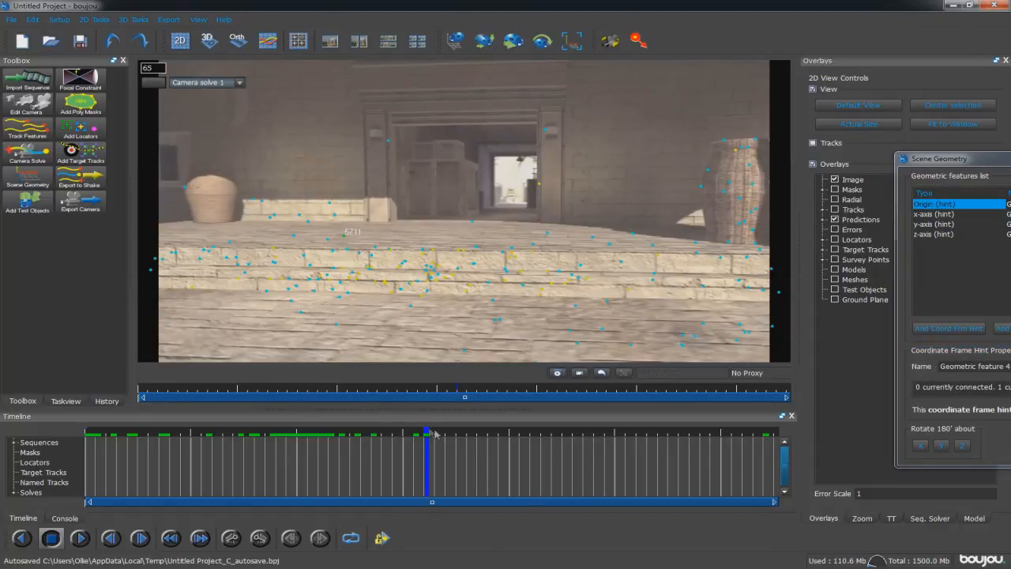
{"action": "left_click", "coordinate": [459, 434]}
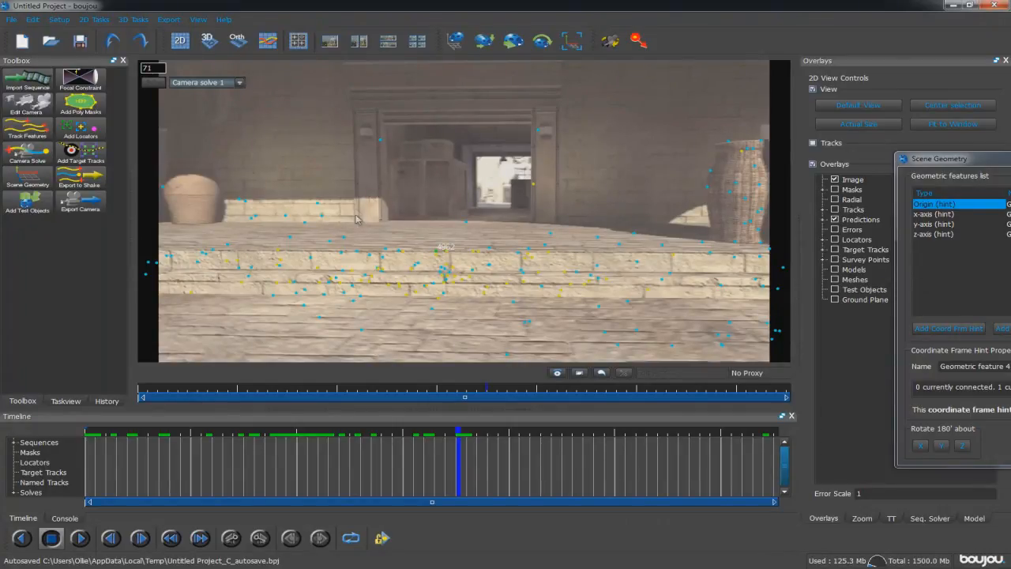
{"action": "left_click", "coordinate": [939, 161]}
{"action": "left_click_drag", "start_coordinate": [937, 163], "coordinate": [605, 153]}
{"action": "left_click", "coordinate": [846, 384]}
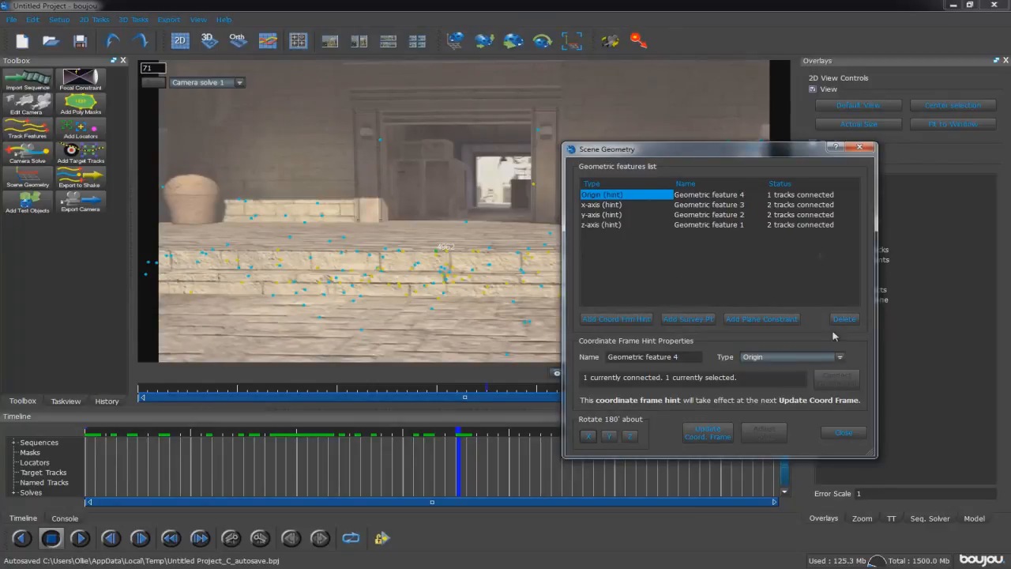
- Update the coordinate frame from the connected axis and origin hints, and close the scene geometry settings
{"action": "left_click", "coordinate": [699, 434]}
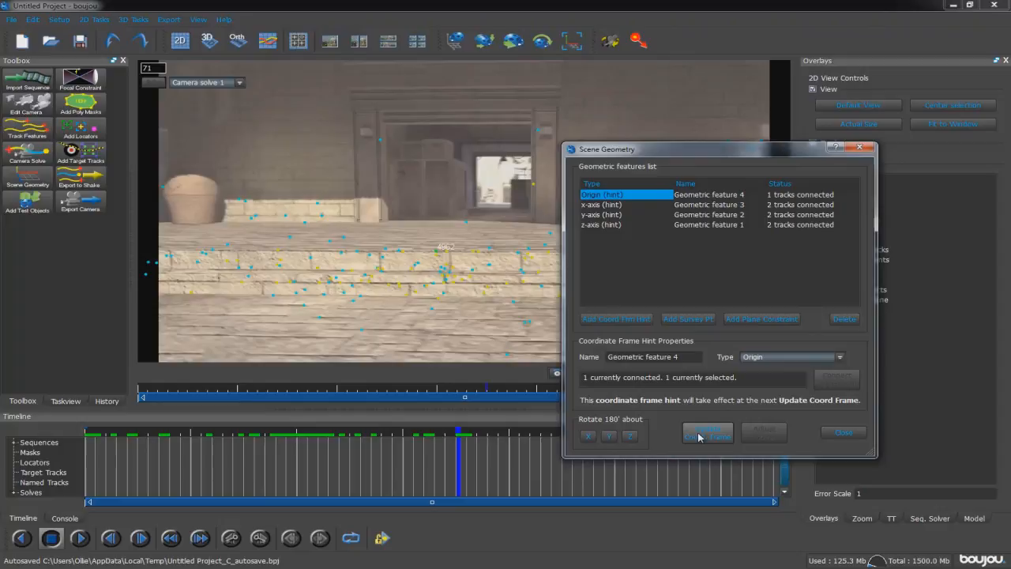
{"action": "left_click", "coordinate": [842, 433]}
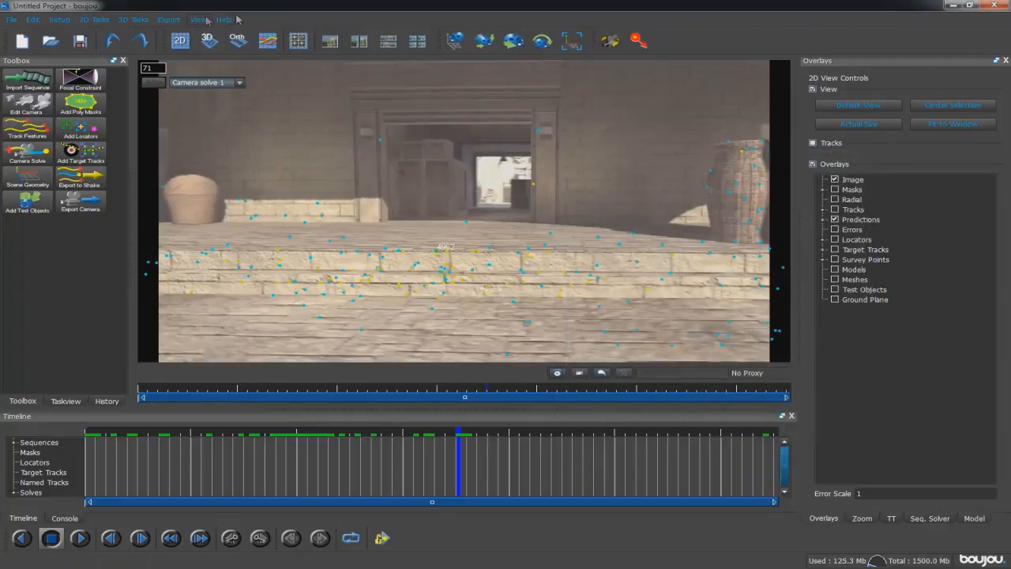
- Start a camera export of Camera solve 1 with Cinema 4D (*.c4d) as the export type
{"action": "left_click", "coordinate": [168, 20]}
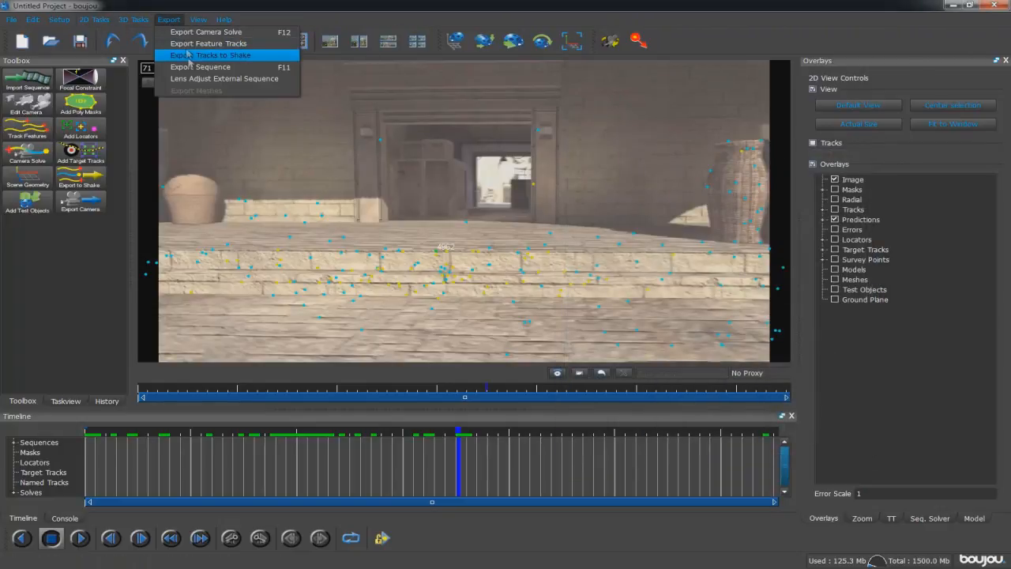
{"action": "left_click", "coordinate": [185, 32]}
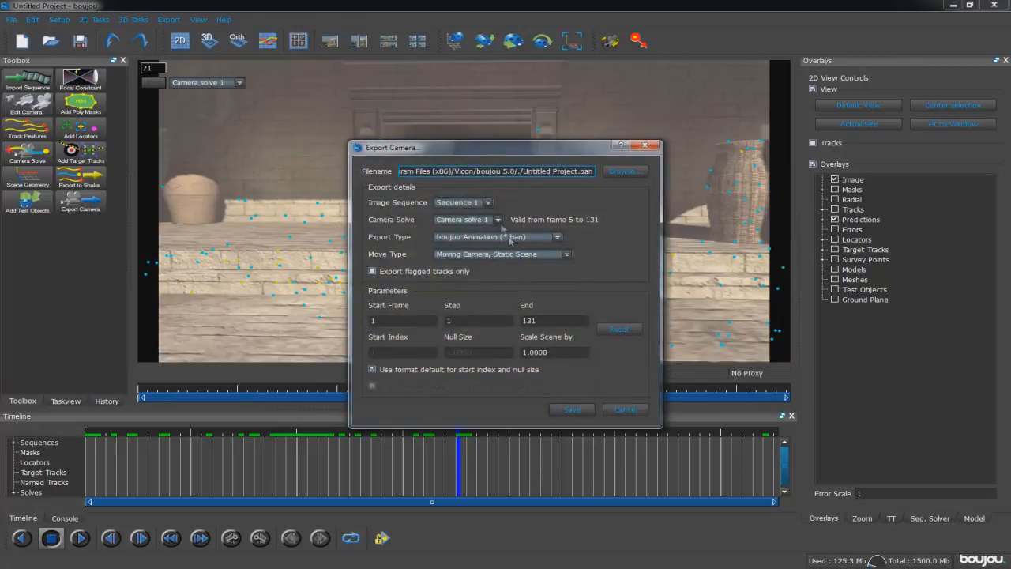
{"action": "left_click", "coordinate": [472, 221]}
{"action": "left_click", "coordinate": [472, 228]}
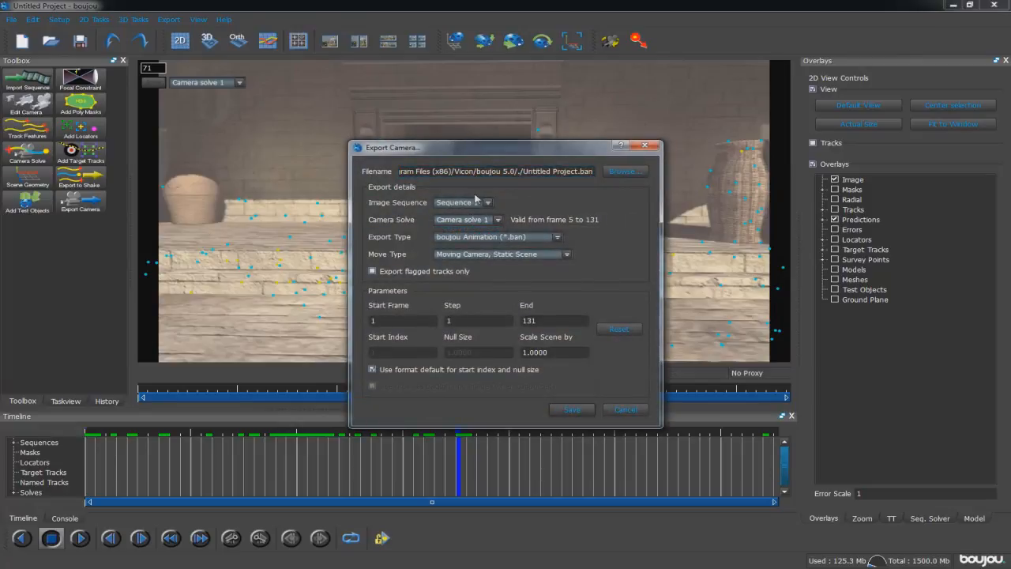
{"action": "left_click", "coordinate": [522, 241]}
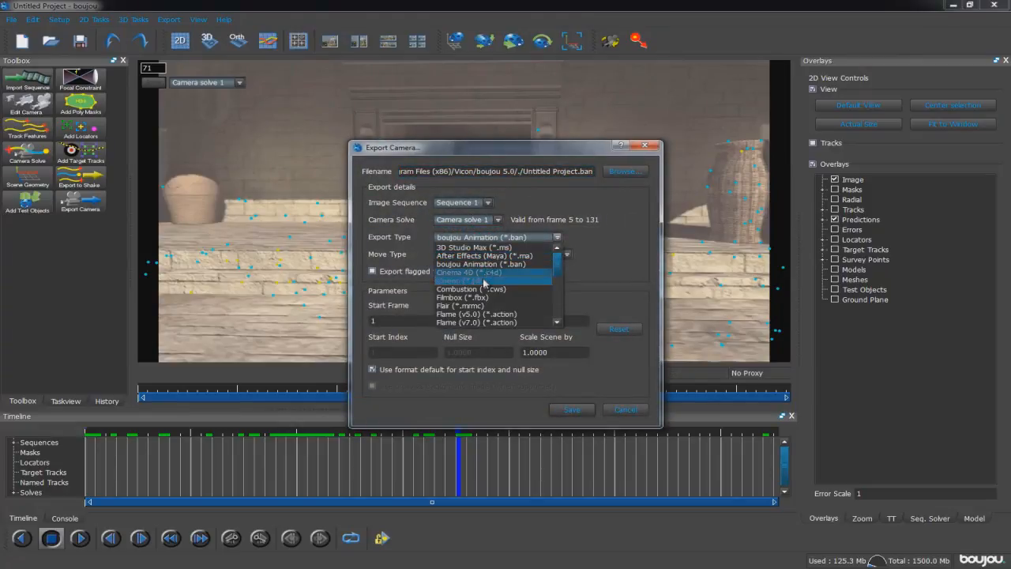
{"action": "left_click", "coordinate": [474, 270]}
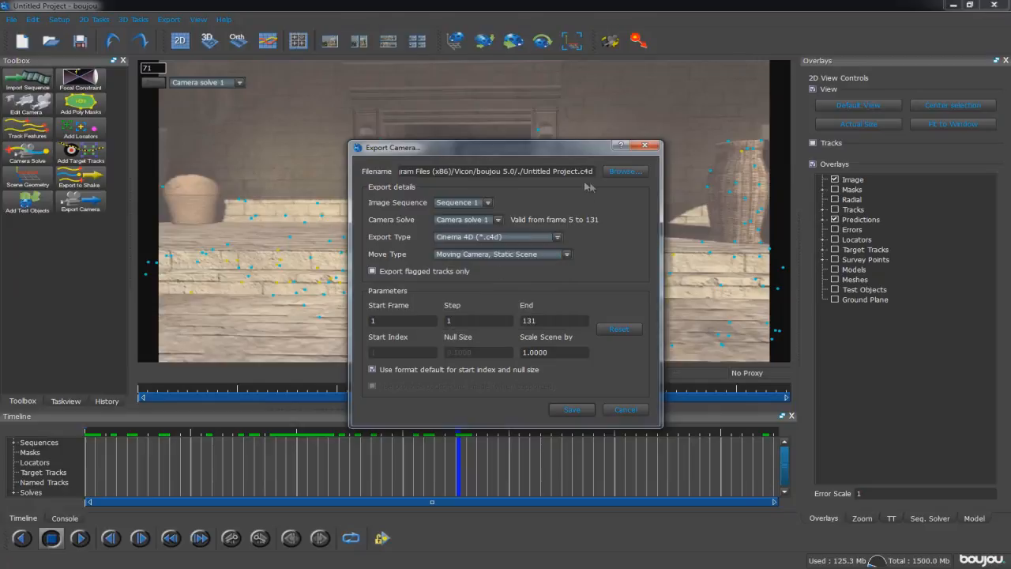
- Export the camera to the Desktop as showdown.c4d with the scene scaled by 100
{"action": "left_click", "coordinate": [623, 170]}
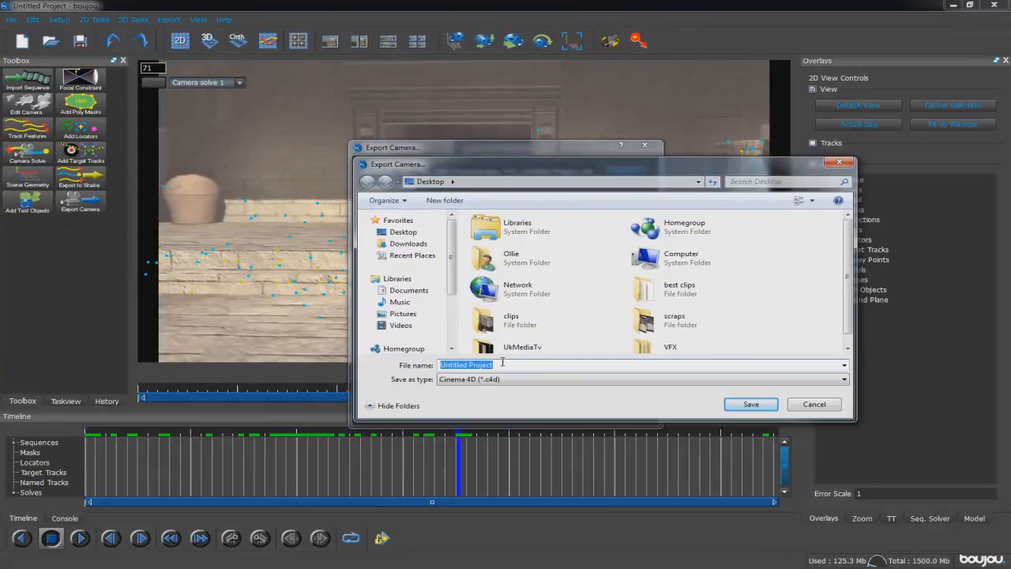
{"action": "type", "text": "showdown"}
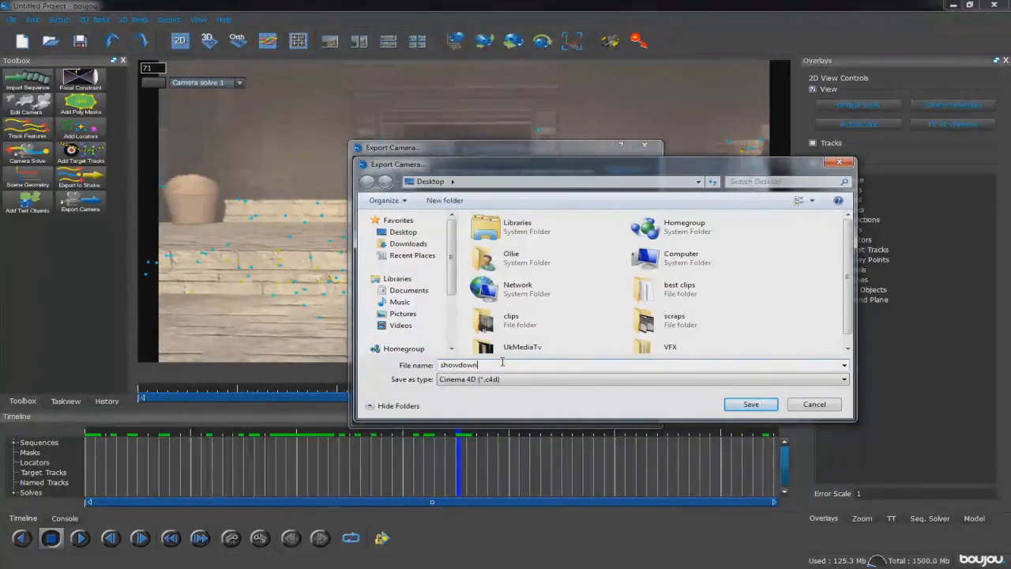
{"action": "left_click", "coordinate": [752, 406]}
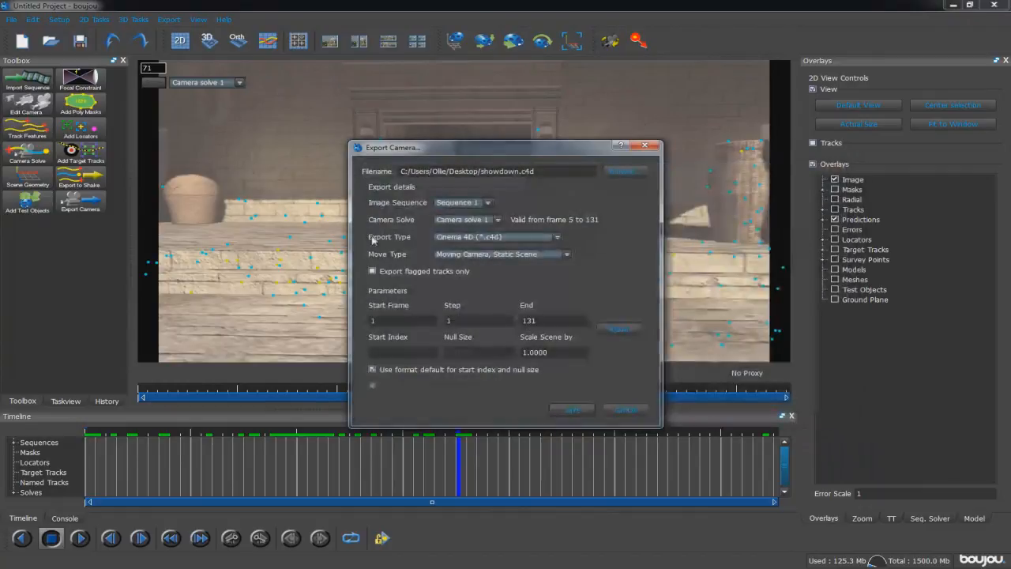
{"action": "double_click", "coordinate": [558, 351]}
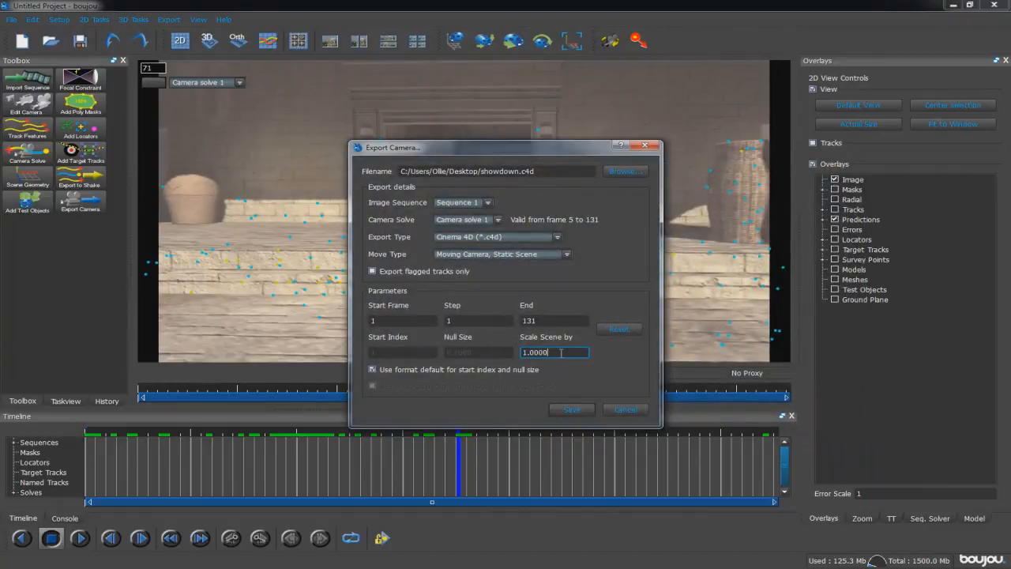
{"action": "type", "text": "100"}
{"action": "left_click", "coordinate": [582, 411]}
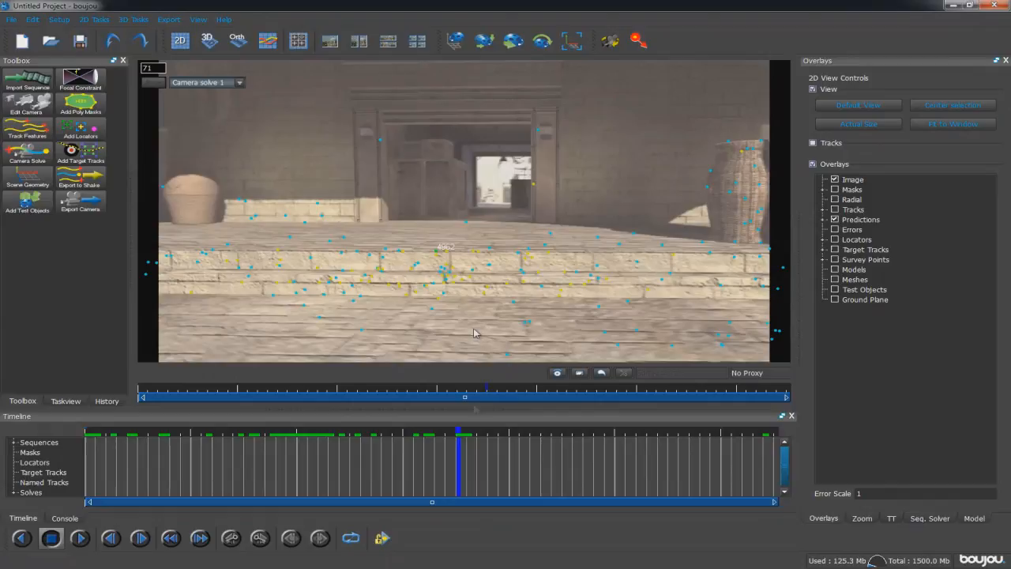
- Switch to Cinema 4D and import the exported showdown camera file, accepting the import settings
{"action": "left_click", "coordinate": [951, 8]}
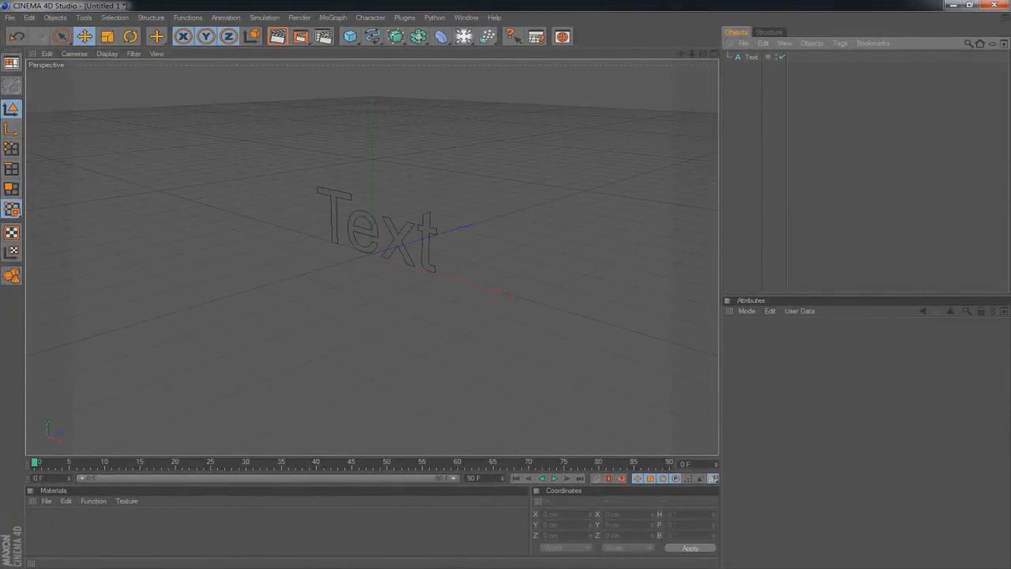
{"action": "left_click_drag", "start_coordinate": [1010, 371], "coordinate": [366, 239]}
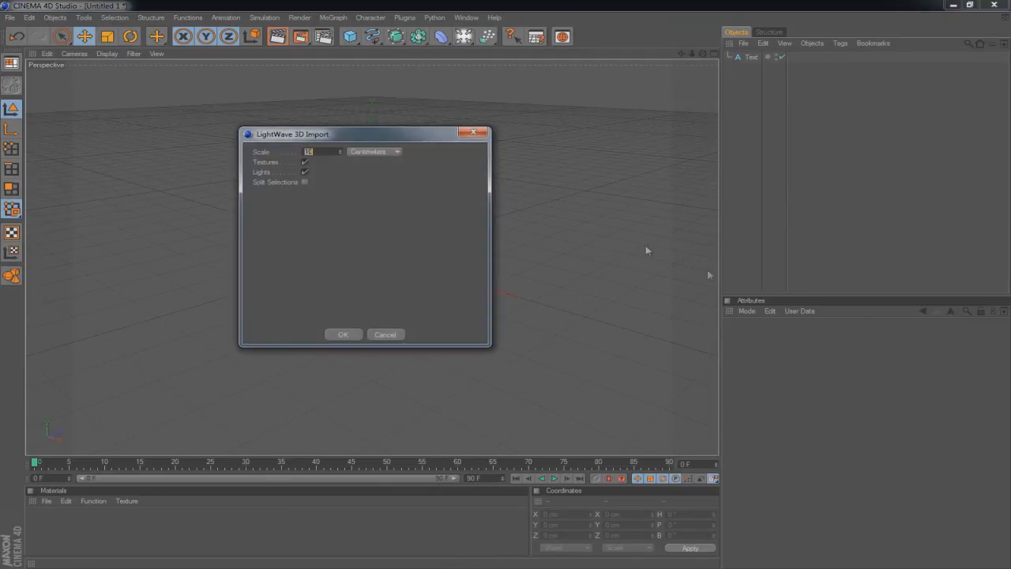
{"action": "left_click", "coordinate": [339, 335]}
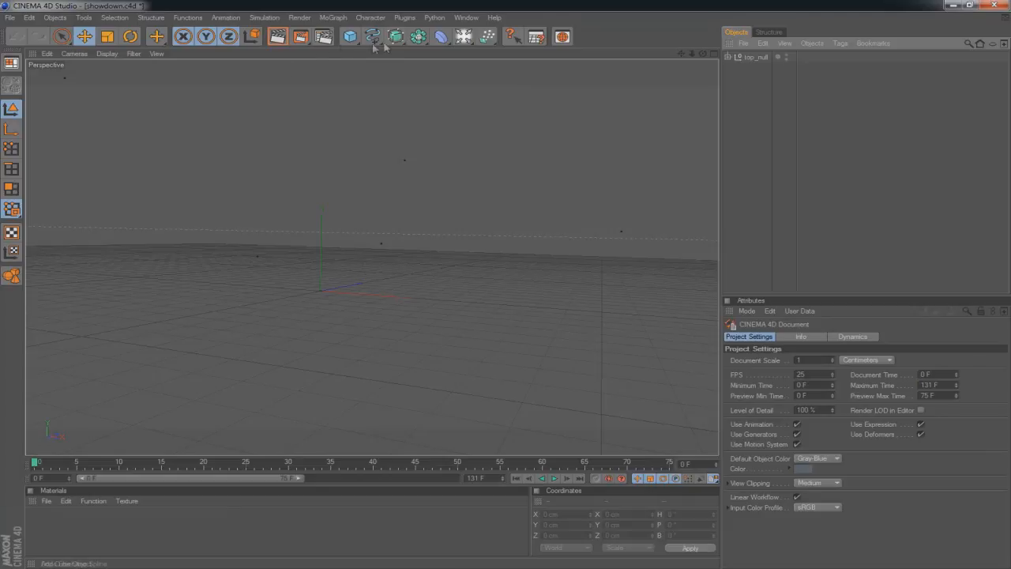
- Add a Text spline at the scene origin that reads TESTER
{"action": "left_click_drag", "start_coordinate": [372, 37], "coordinate": [393, 49]}
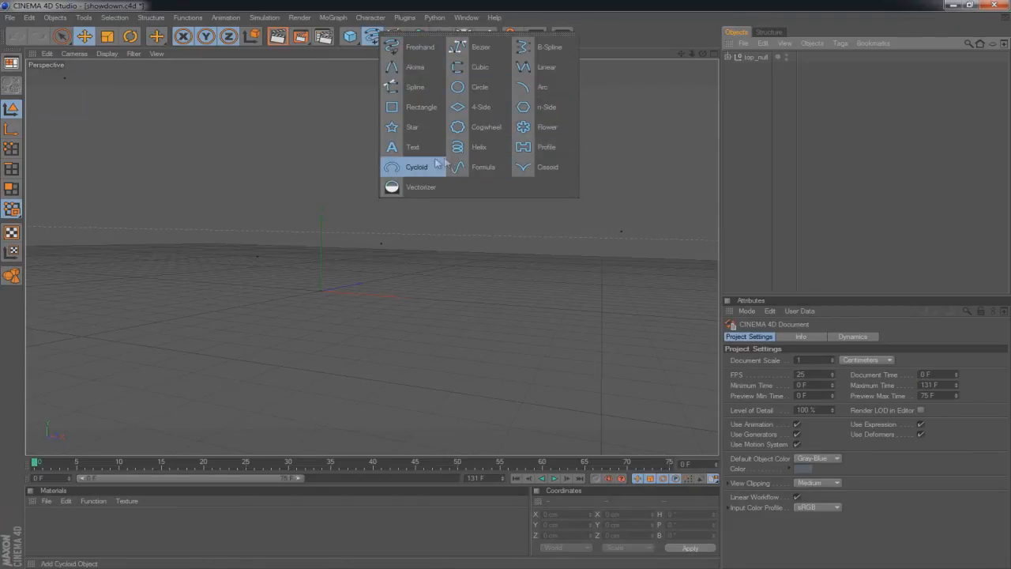
{"action": "left_click", "coordinate": [410, 148]}
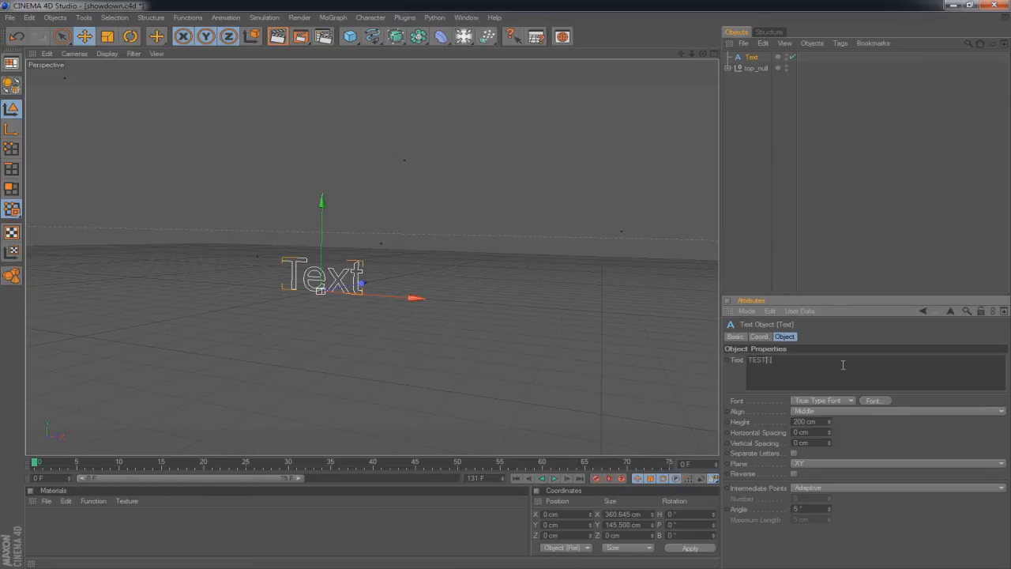
{"action": "left_click", "coordinate": [815, 229]}
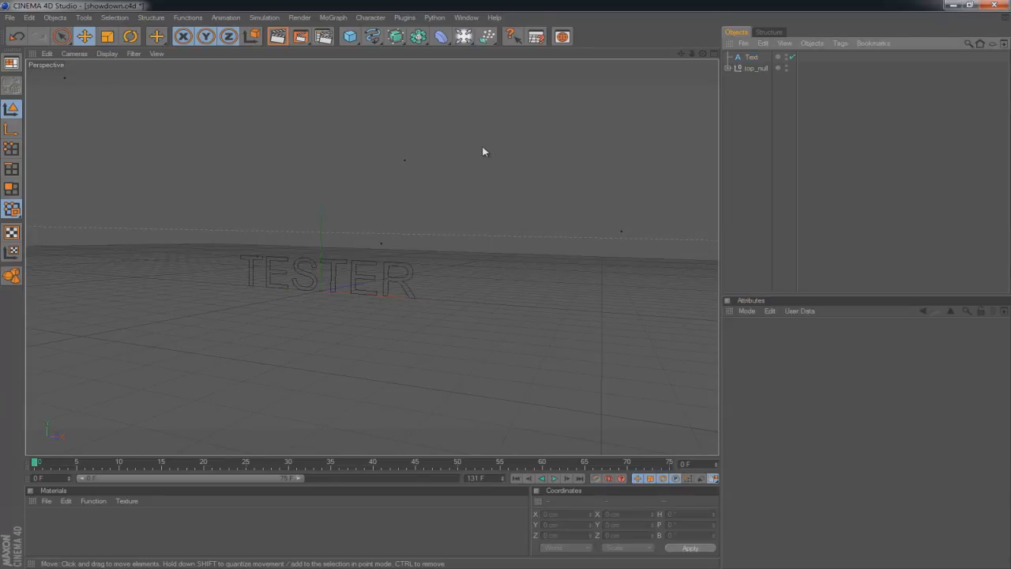
- Create a material and load showdown_000000.png as its colour texture without copying the image to the document location
{"action": "double_click", "coordinate": [57, 528]}
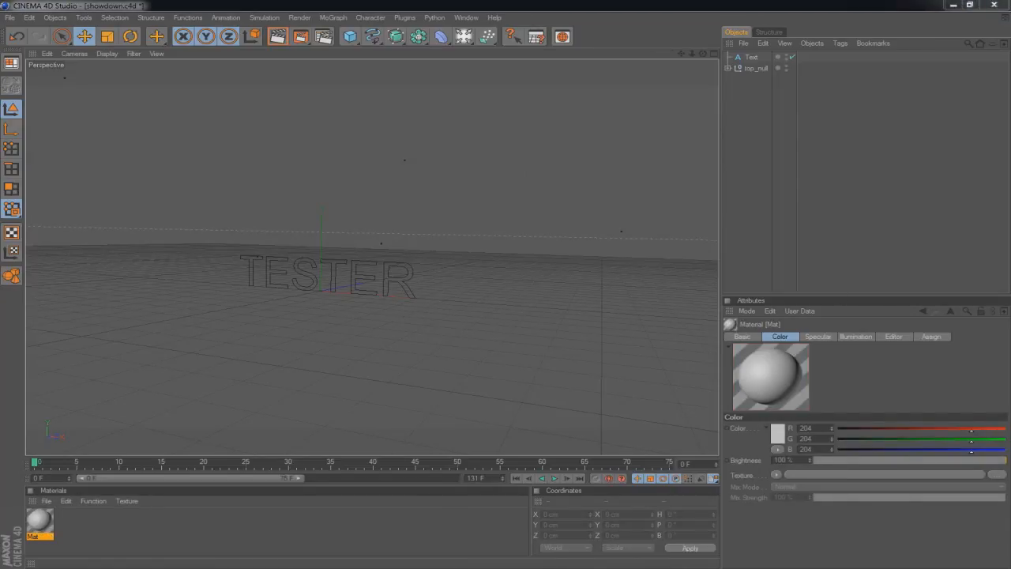
{"action": "double_click", "coordinate": [40, 520]}
{"action": "left_click_drag", "start_coordinate": [119, 128], "coordinate": [211, 131]}
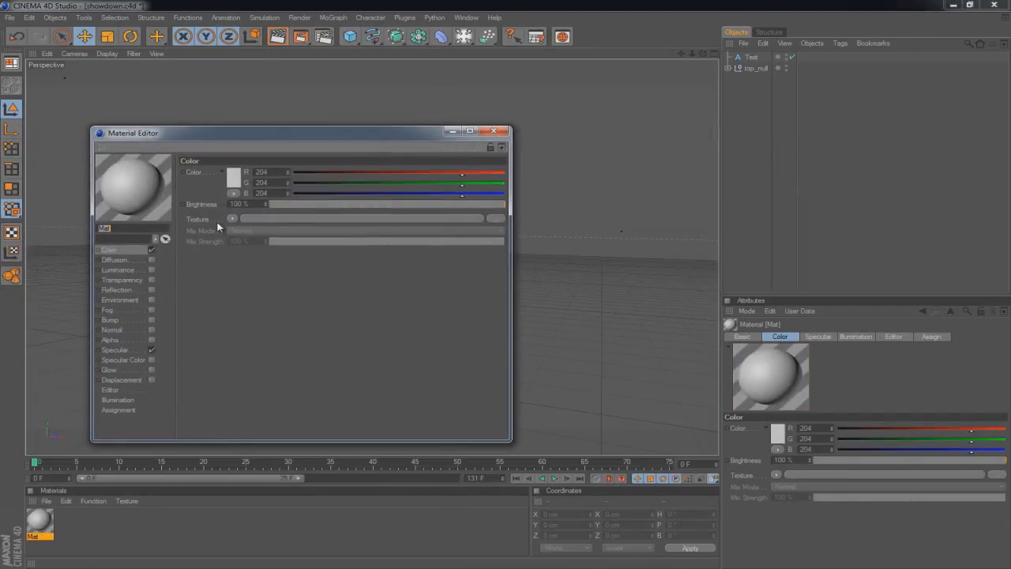
{"action": "left_click", "coordinate": [494, 221]}
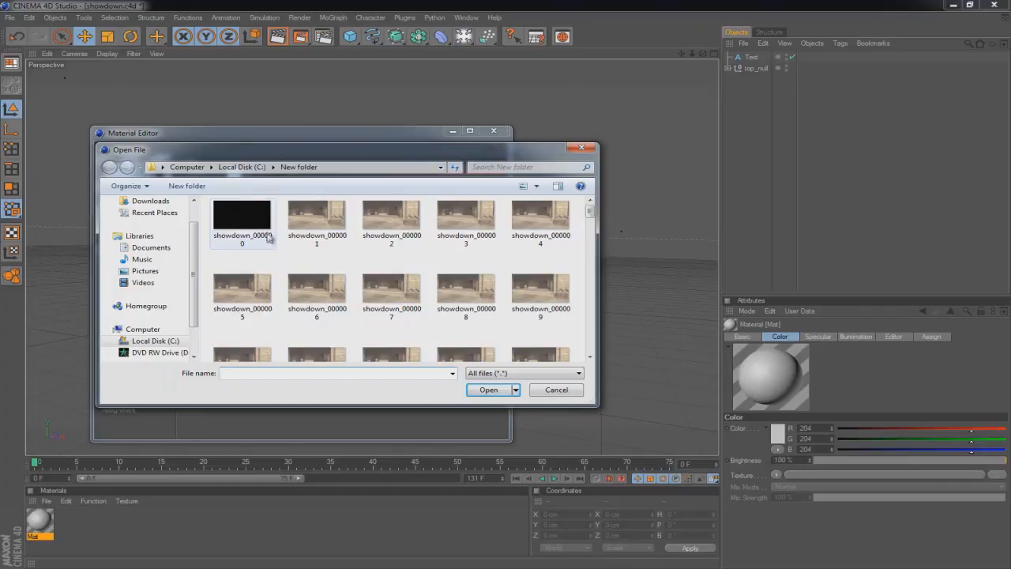
{"action": "left_click", "coordinate": [244, 225]}
{"action": "left_click", "coordinate": [475, 392]}
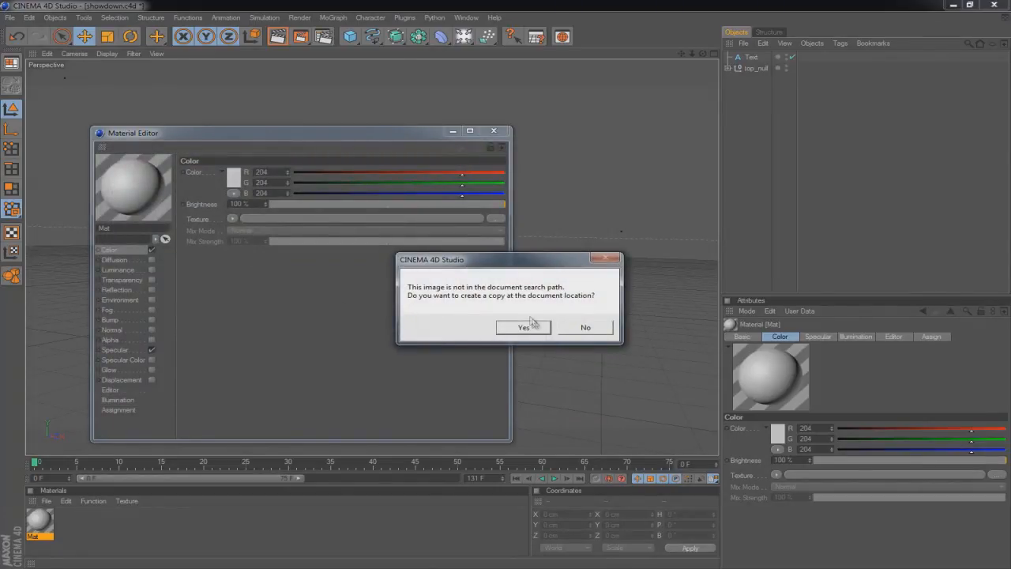
{"action": "left_click_drag", "start_coordinate": [500, 259], "coordinate": [380, 252]}
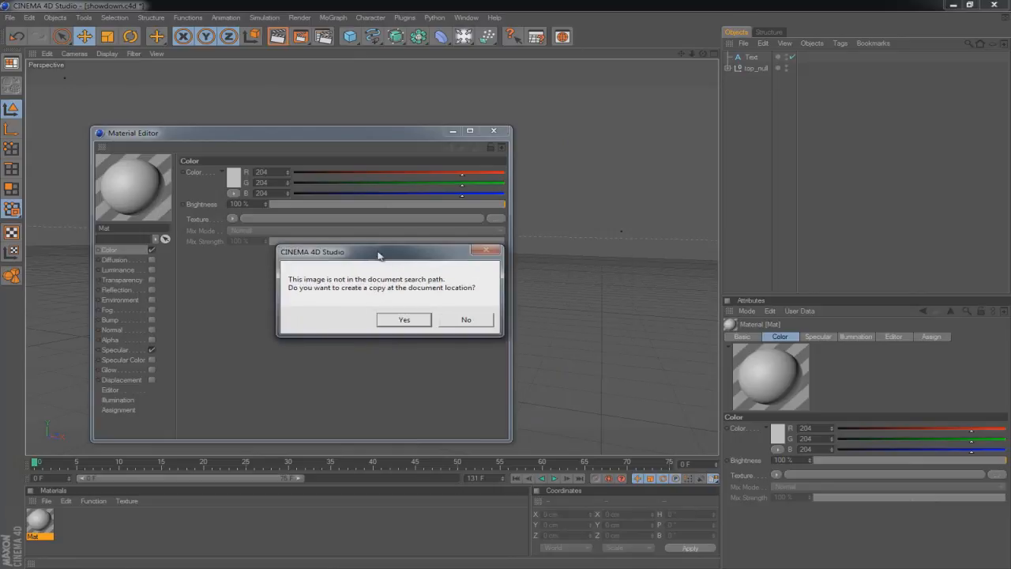
{"action": "left_click", "coordinate": [467, 319]}
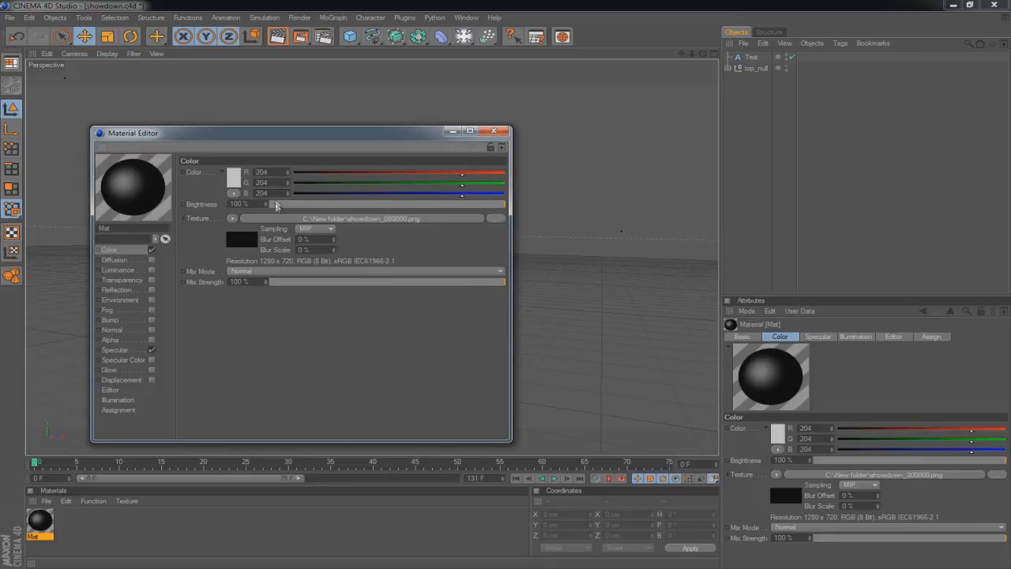
- Calculate the texture's movie frame range in its animation settings and close the material editor
{"action": "left_click", "coordinate": [231, 217]}
{"action": "left_click", "coordinate": [231, 218]}
{"action": "left_click", "coordinate": [355, 218]}
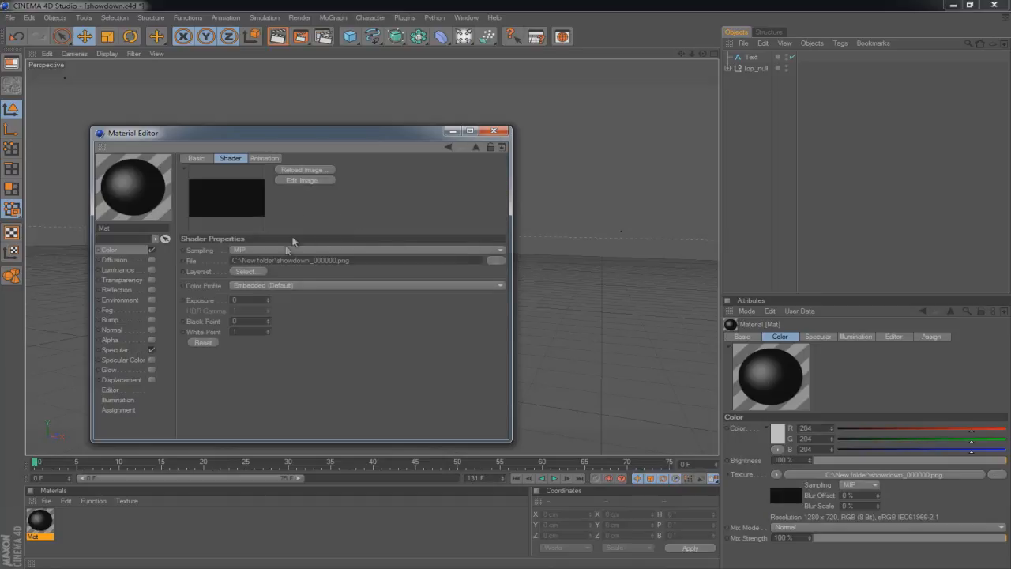
{"action": "left_click", "coordinate": [265, 158]}
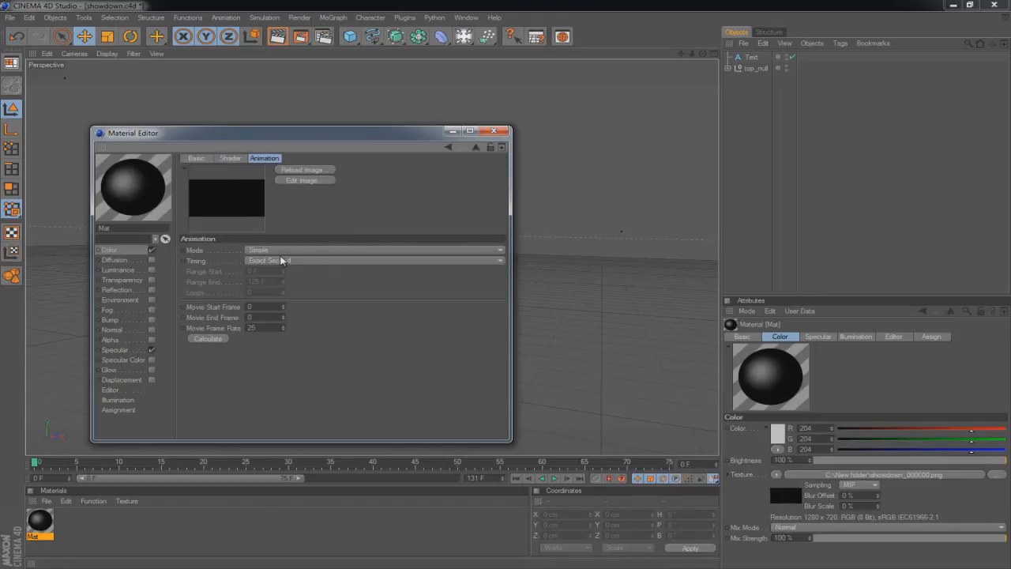
{"action": "left_click", "coordinate": [219, 340]}
{"action": "left_click", "coordinate": [496, 132]}
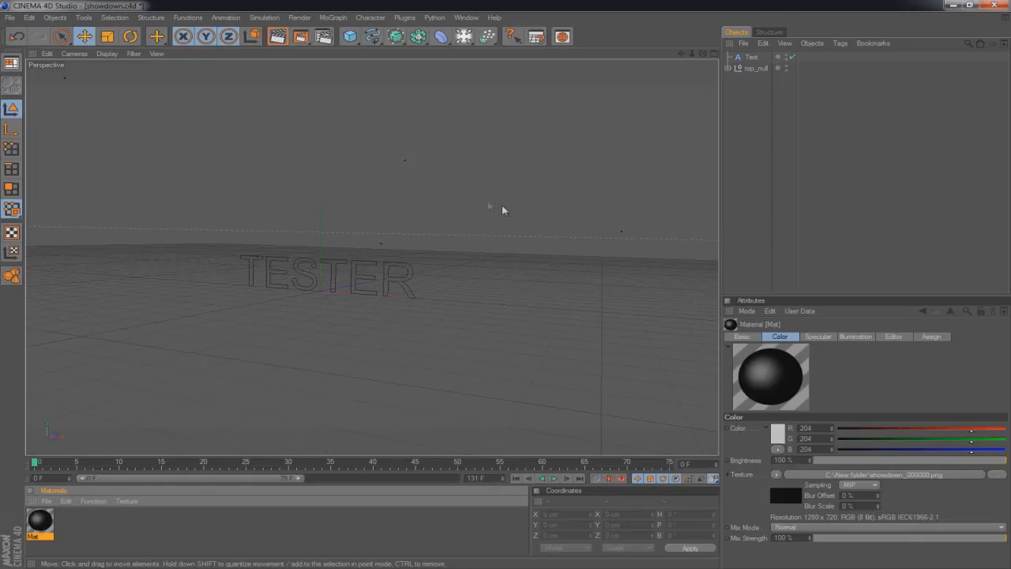
- Add a Background object with the footage material applied, and move the timeline to frame 35
{"action": "left_click", "coordinate": [463, 37]}
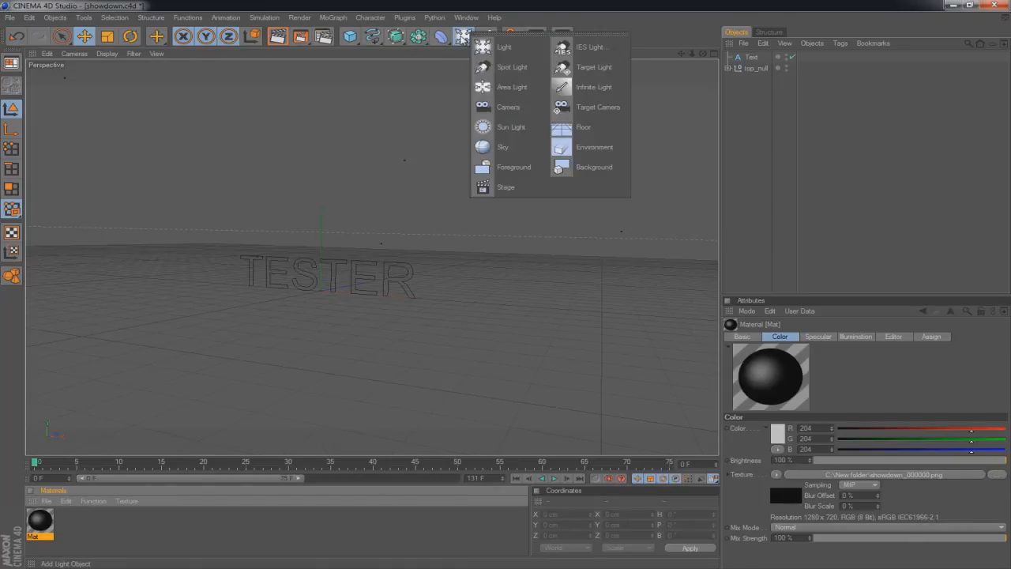
{"action": "left_click", "coordinate": [581, 169]}
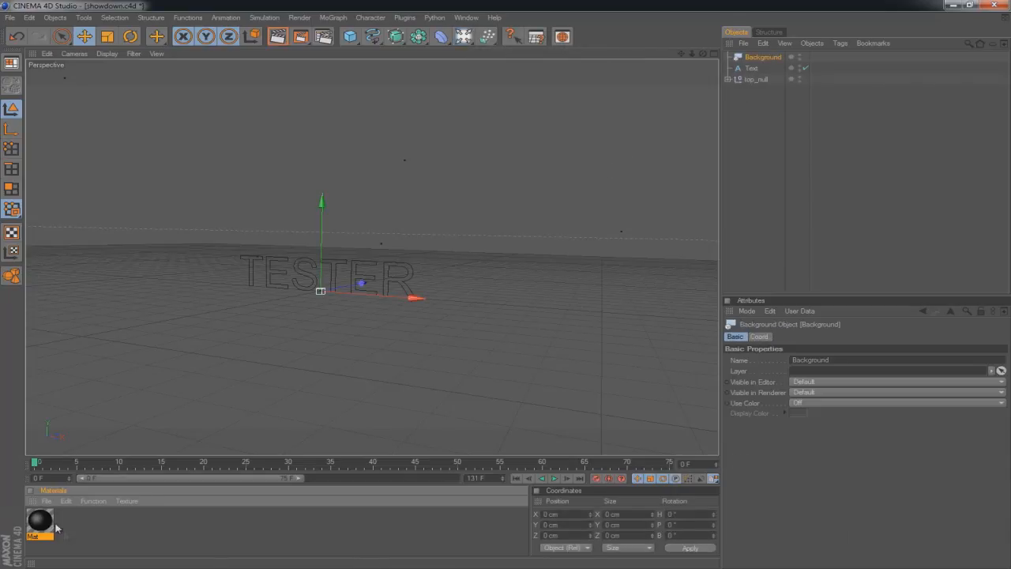
{"action": "left_click_drag", "start_coordinate": [781, 58], "coordinate": [798, 60]}
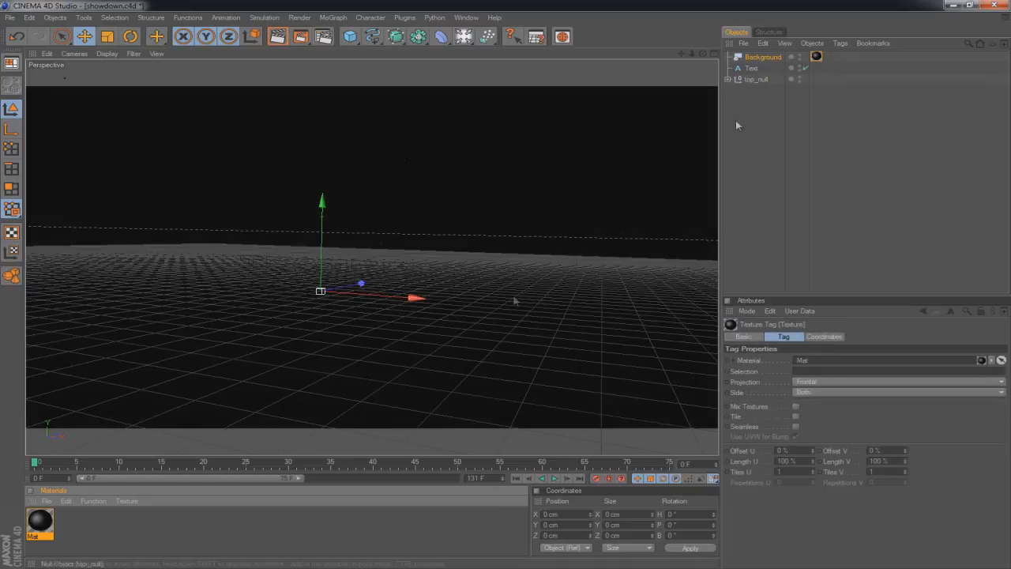
{"action": "left_click_drag", "start_coordinate": [36, 464], "coordinate": [332, 464]}
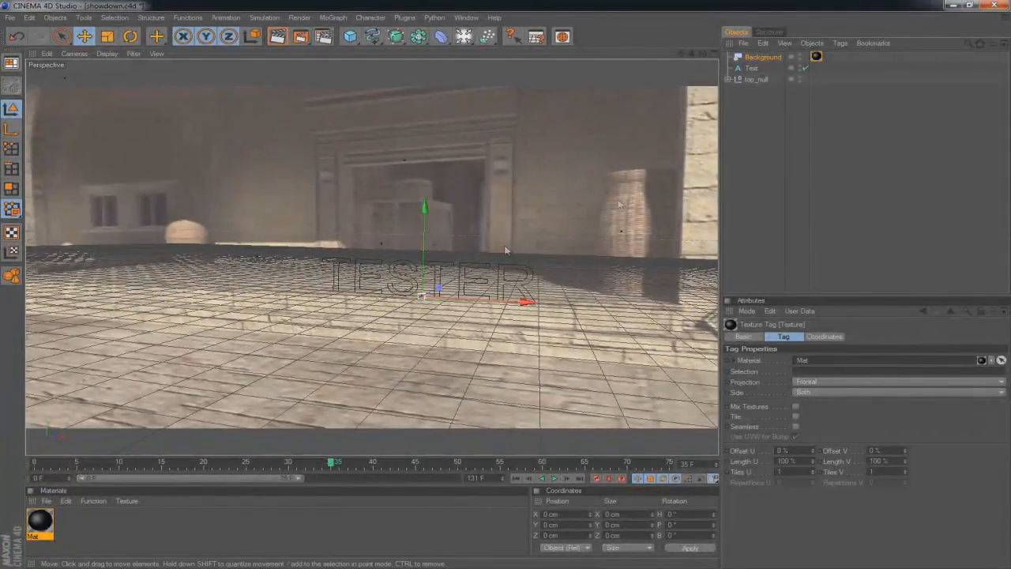
- Put the TESTER text inside an Extrude NURBS and set the extrusion depth to 253 cm along Z
{"action": "left_click_drag", "start_coordinate": [394, 36], "coordinate": [539, 47]}
{"action": "left_click_drag", "start_coordinate": [758, 78], "coordinate": [785, 57]}
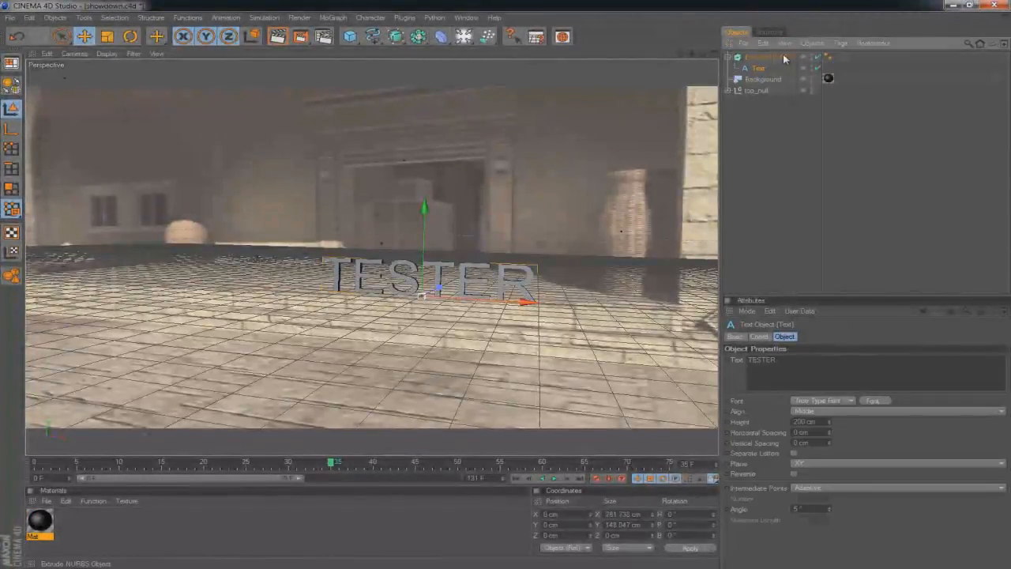
{"action": "left_click", "coordinate": [782, 56]}
{"action": "mouse_move", "coordinate": [907, 361]}
{"action": "left_mouse_down"}
{"action": "mouse_move", "coordinate": [903, 337]}
{"action": "mouse_move", "coordinate": [907, 377]}
{"action": "left_mouse_up"}
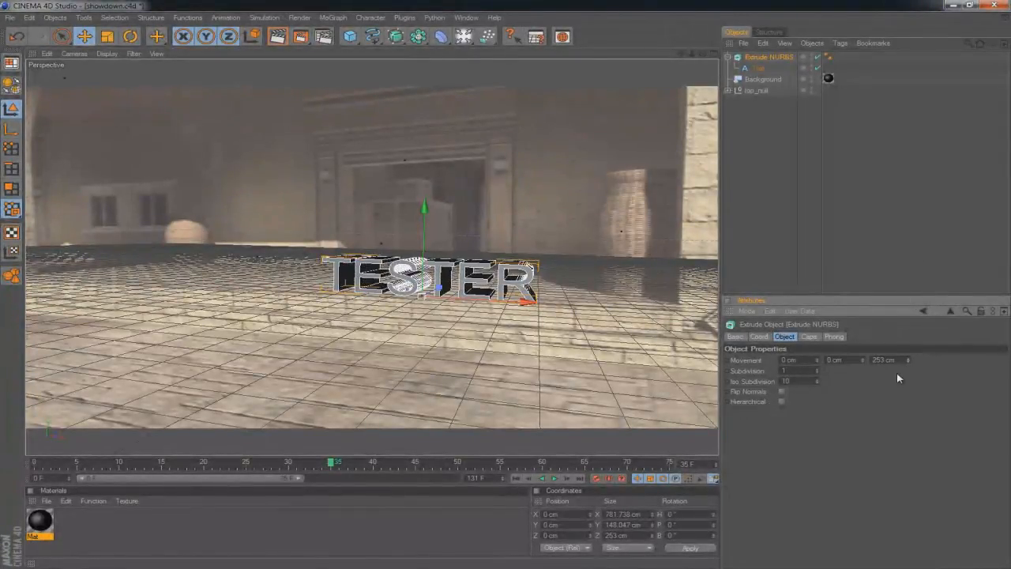
- Set the start cap of the extruded text to Fillet Cap
{"action": "left_click", "coordinate": [809, 338]}
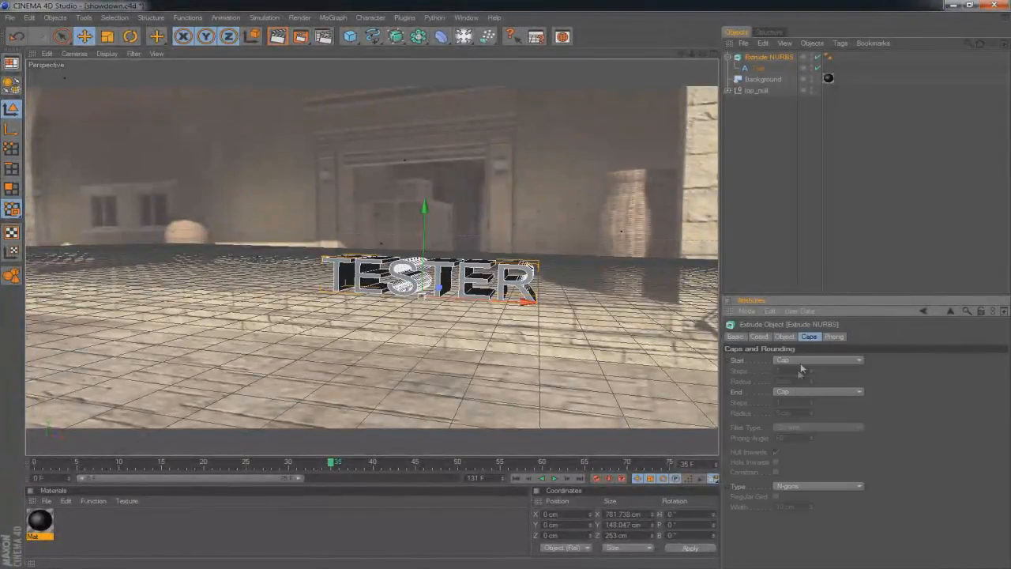
{"action": "left_click", "coordinate": [801, 364]}
{"action": "left_click", "coordinate": [796, 404]}
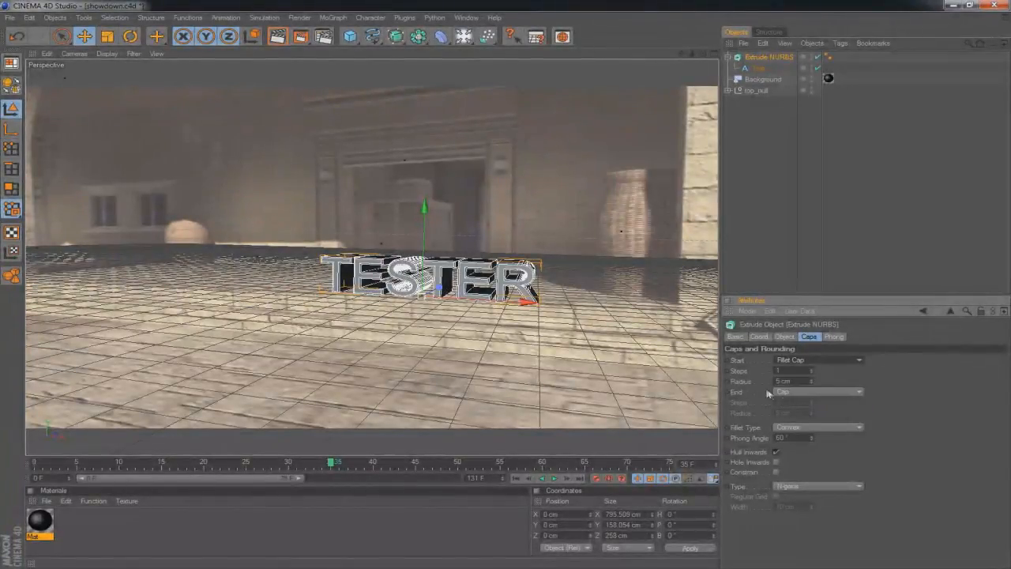
- Set the start cap's fillet radius to 9 cm, deselect the text and move the timeline to frame 54
{"action": "left_click_drag", "start_coordinate": [811, 383], "coordinate": [812, 388]}
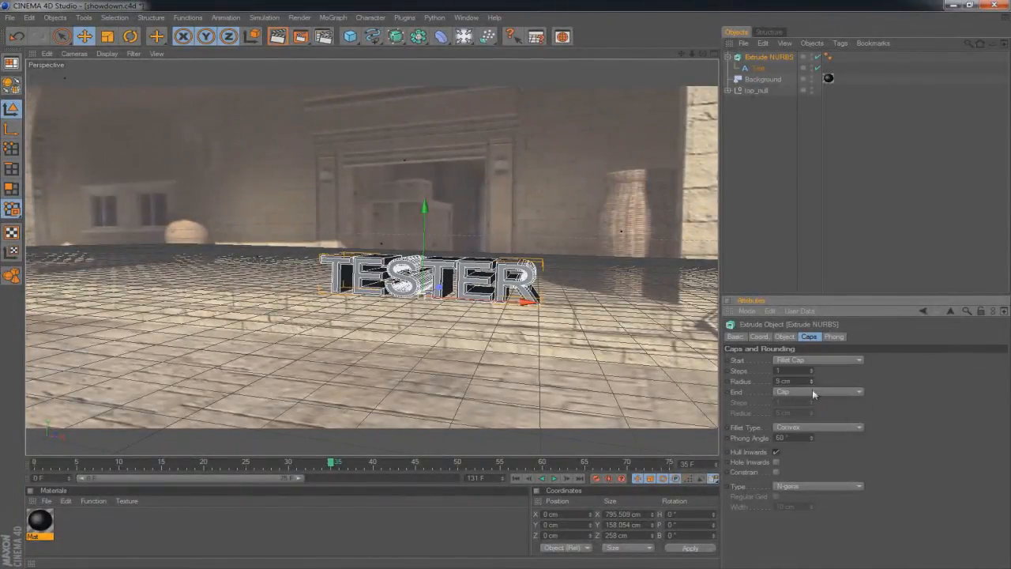
{"action": "left_click", "coordinate": [762, 208]}
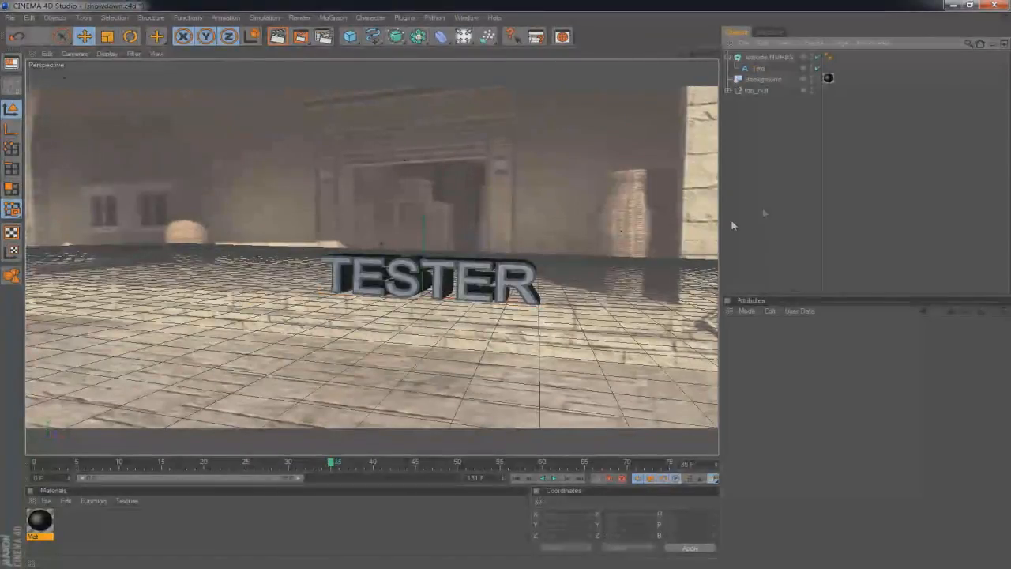
{"action": "left_click_drag", "start_coordinate": [355, 472], "coordinate": [493, 469]}
- Rotate the extruded text to a bank of about -0.5° and move it along its X axis to about X -380 cm
{"action": "left_click", "coordinate": [452, 294]}
{"action": "left_click", "coordinate": [132, 36]}
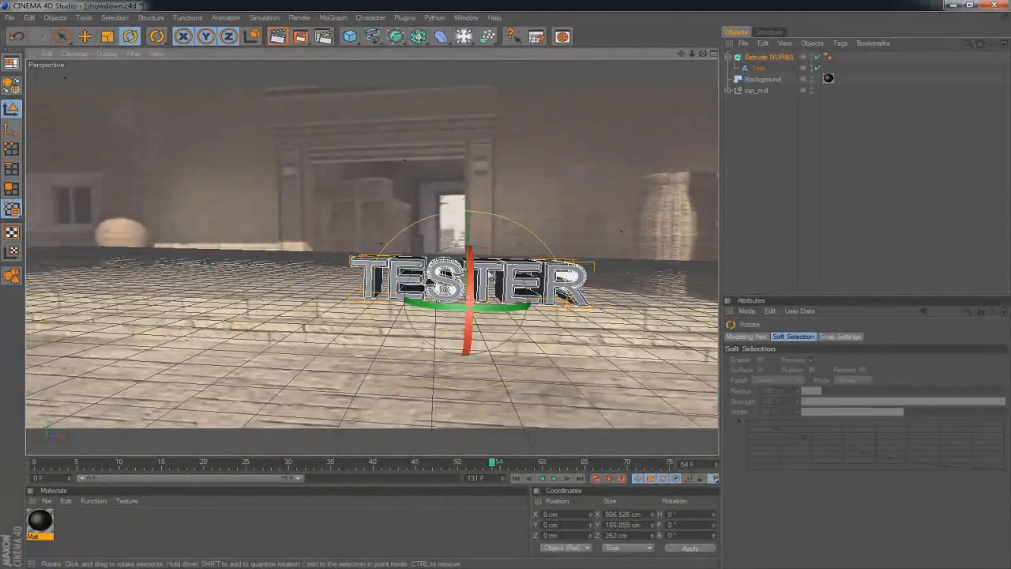
{"action": "left_click_drag", "start_coordinate": [503, 262], "coordinate": [506, 263]}
{"action": "left_click", "coordinate": [84, 37]}
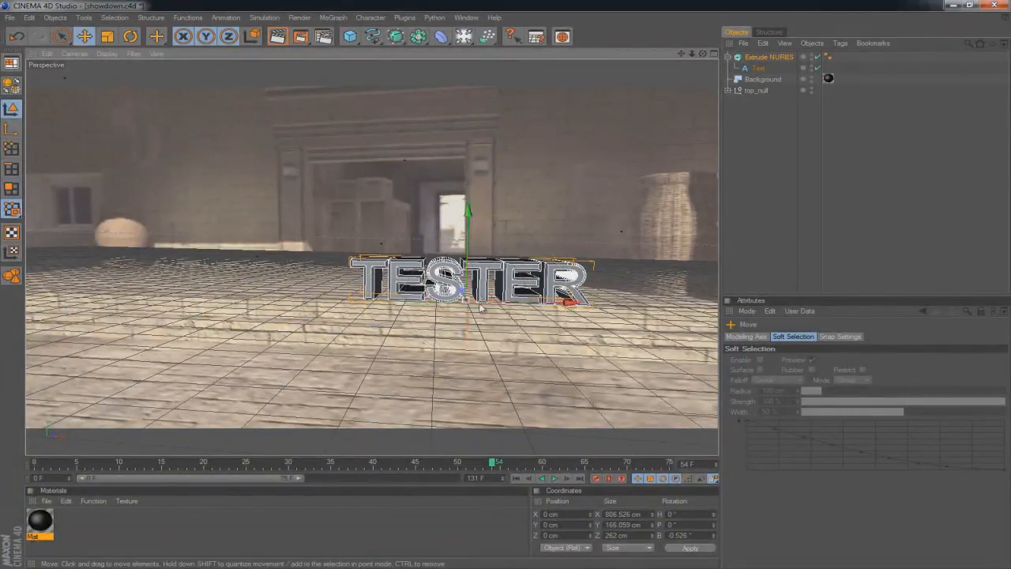
{"action": "left_click_drag", "start_coordinate": [579, 277], "coordinate": [454, 277]}
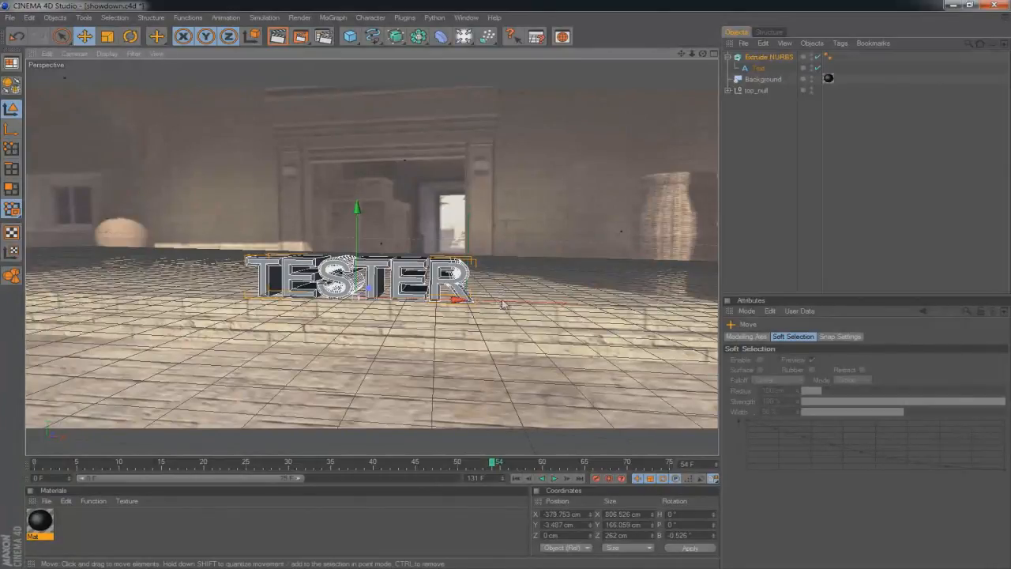
- Play the animation forward to frame 80 to check how the text follows the tracked footage
{"action": "left_click", "coordinate": [556, 478]}
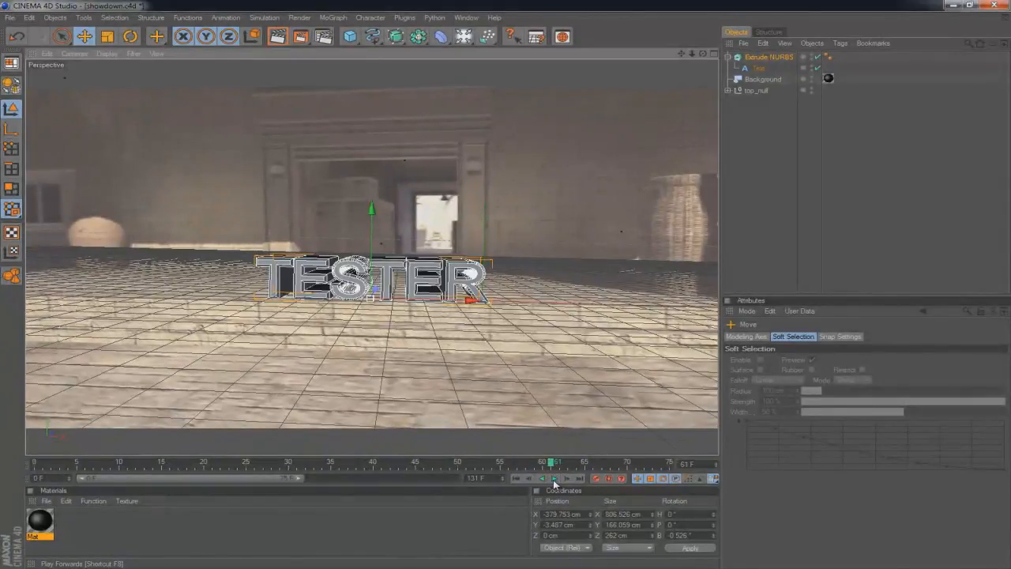
{"action": "left_click", "coordinate": [551, 479]}
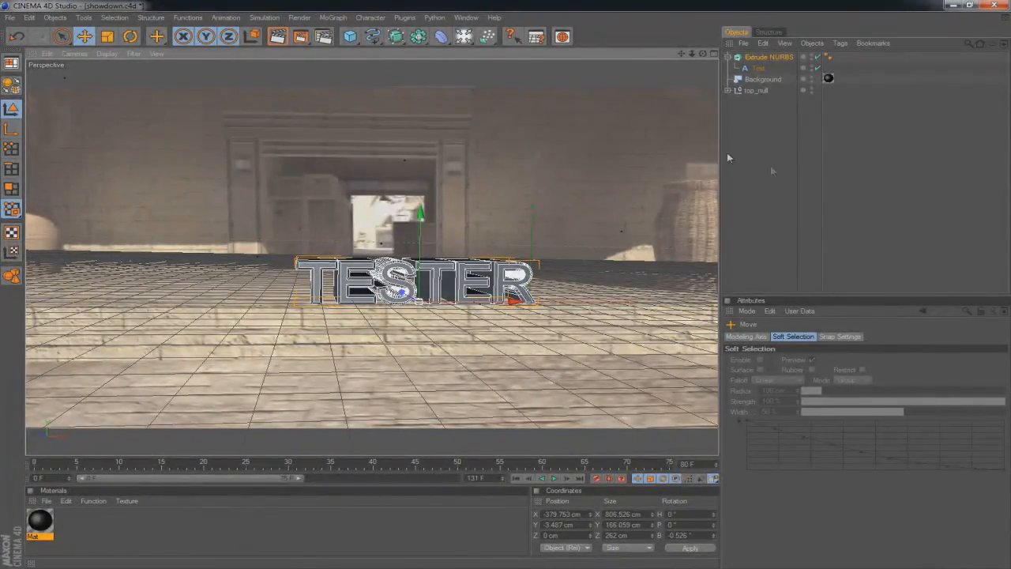
- Set the render output's frame range from 0 to 131 and extend the timeline's visible range to frame 131
{"action": "left_click", "coordinate": [323, 37]}
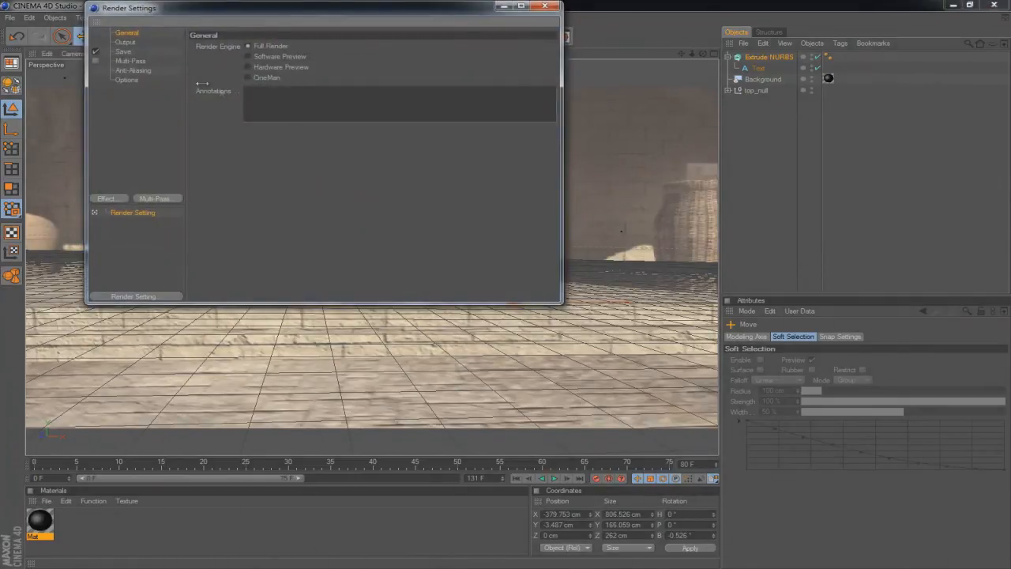
{"action": "left_click", "coordinate": [125, 43]}
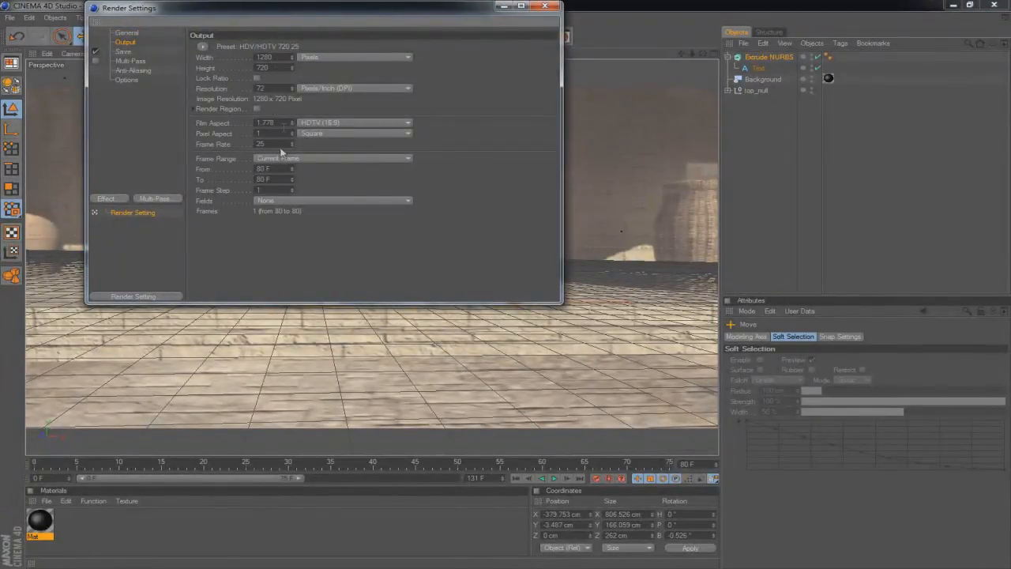
{"action": "left_click_drag", "start_coordinate": [293, 180], "coordinate": [293, 190]}
{"action": "type", "text": "0"}
{"action": "key", "text": "Return"}
{"action": "left_click_drag", "start_coordinate": [300, 478], "coordinate": [477, 480]}
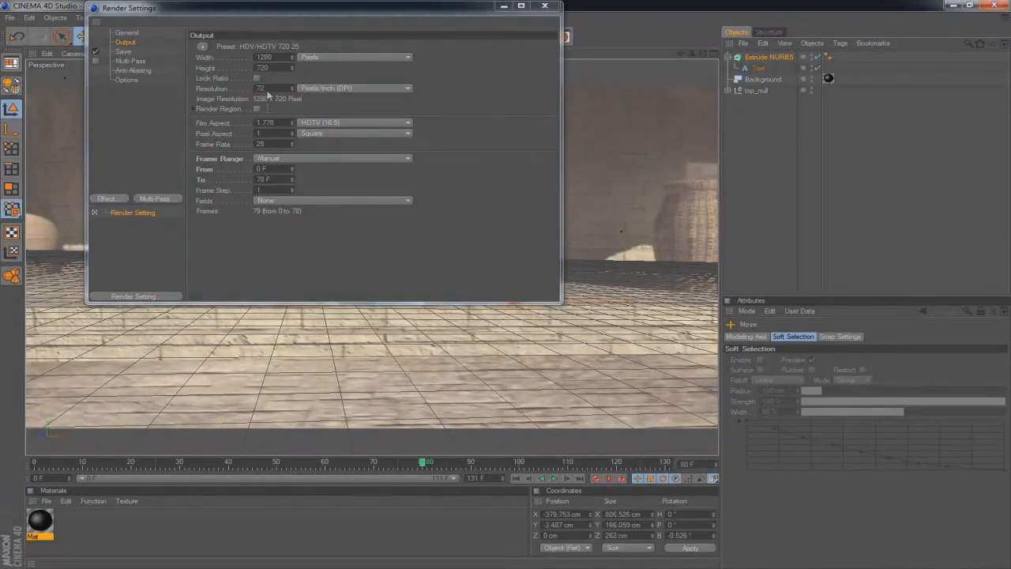
{"action": "left_click_drag", "start_coordinate": [262, 179], "coordinate": [213, 185]}
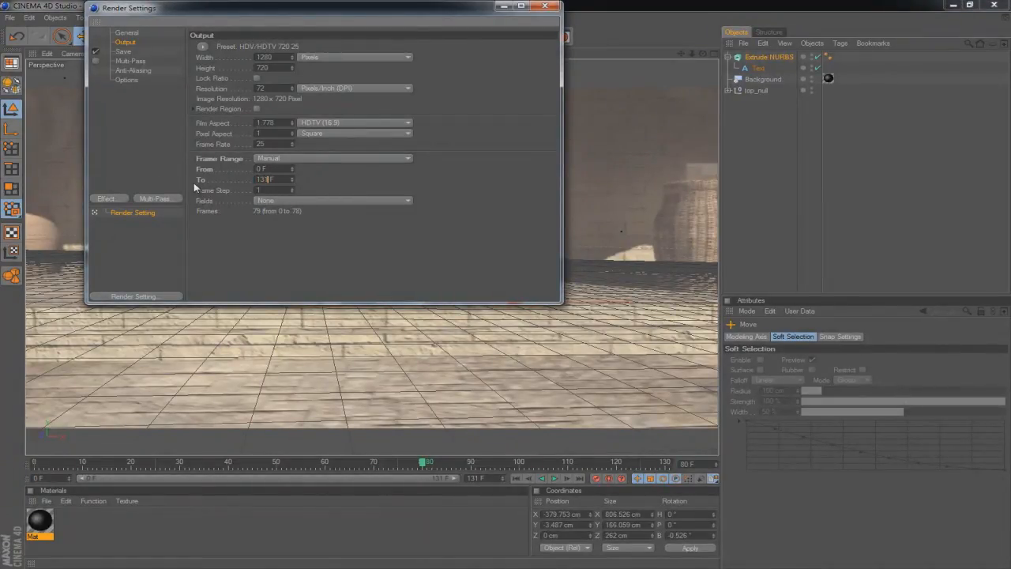
- Set the render's save format to QuickTime Movie and enable Alpha Channel and Straight Alpha
{"action": "left_click", "coordinate": [125, 52]}
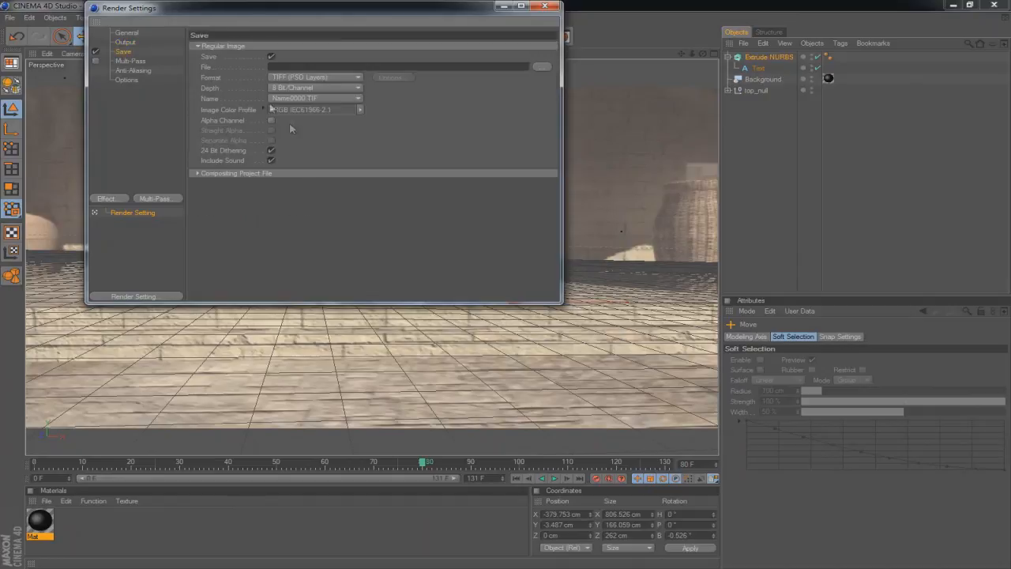
{"action": "left_click", "coordinate": [288, 77]}
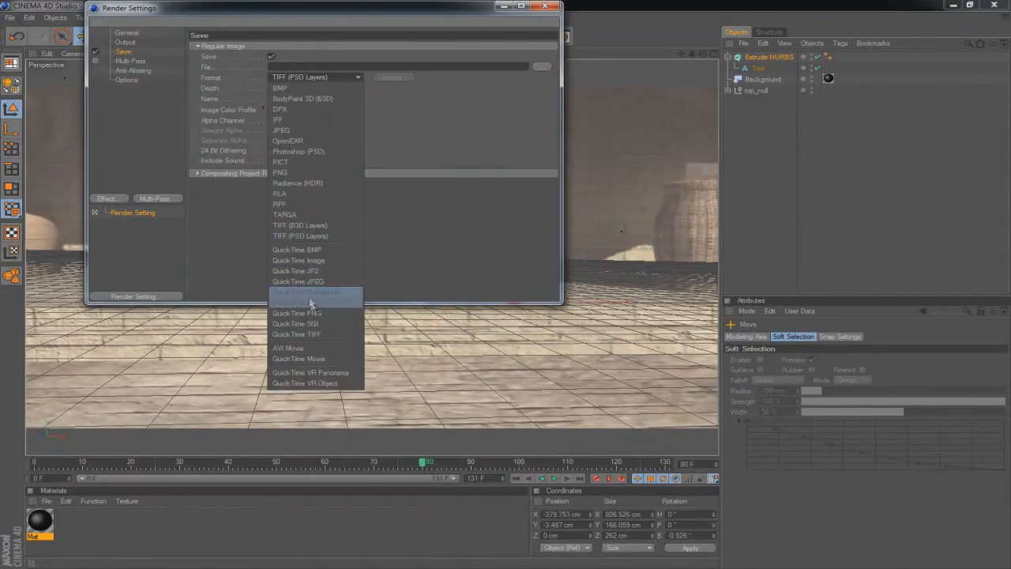
{"action": "left_click", "coordinate": [317, 359]}
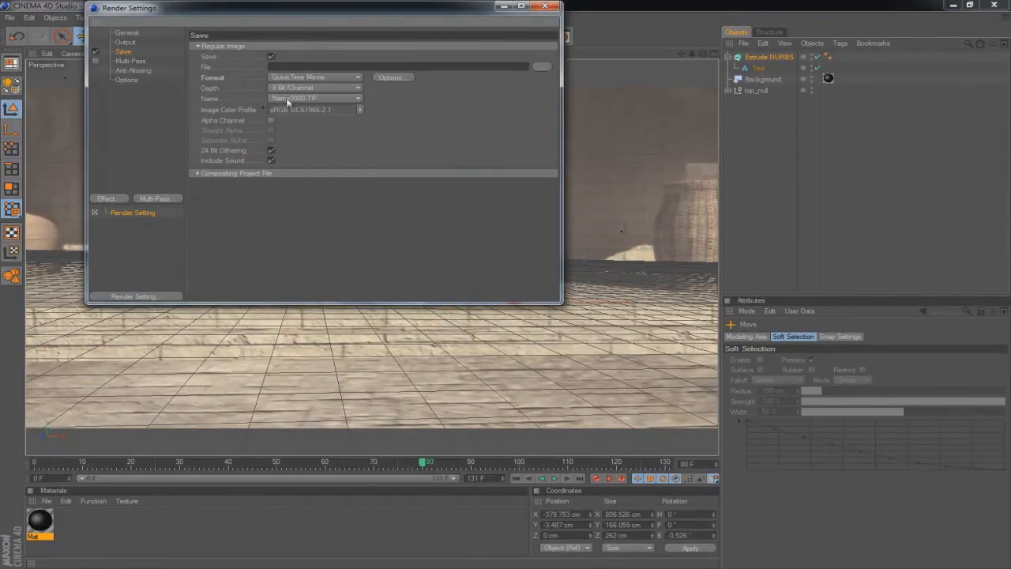
{"action": "left_click", "coordinate": [271, 121]}
{"action": "left_click", "coordinate": [271, 130]}
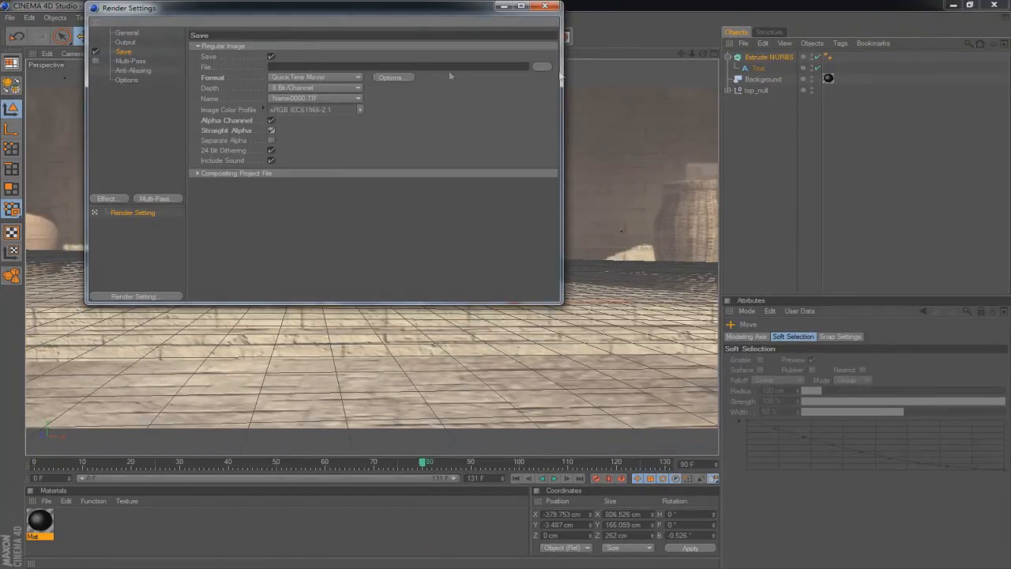
- Set the render's output file to showdown on the Desktop and start rendering in the Picture Viewer
{"action": "left_click", "coordinate": [541, 67]}
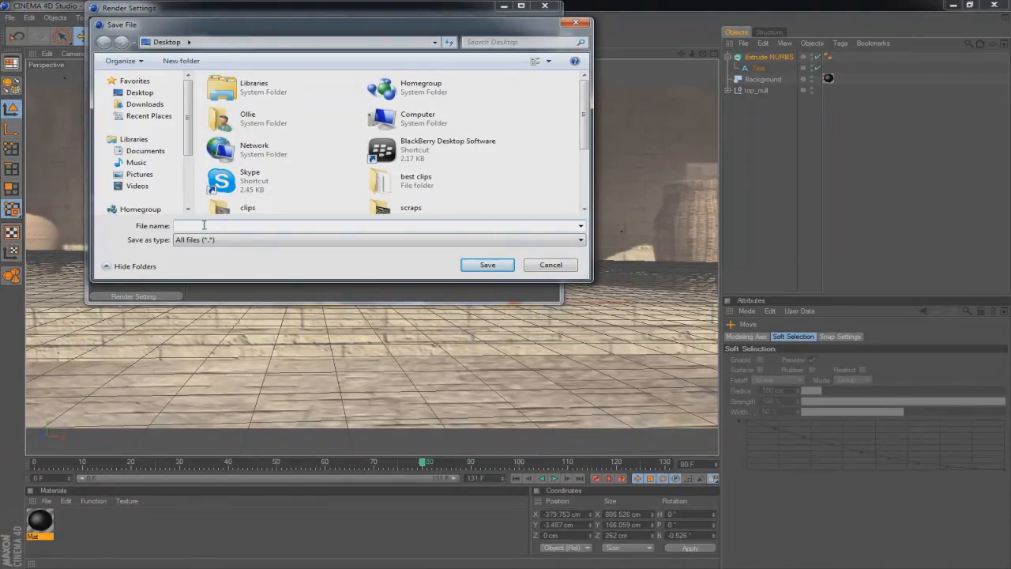
{"action": "type", "text": "showdown"}
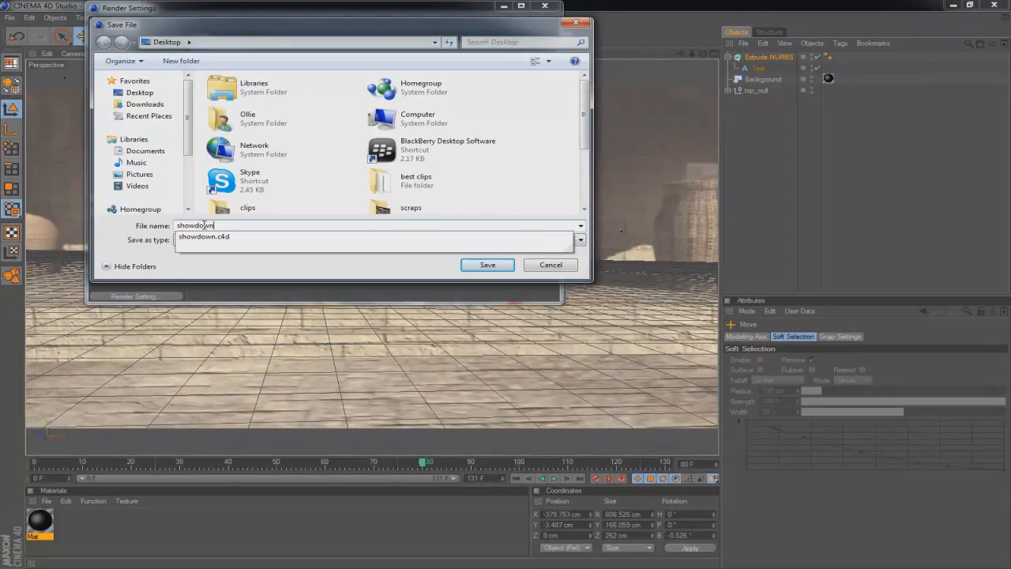
{"action": "left_click", "coordinate": [487, 264]}
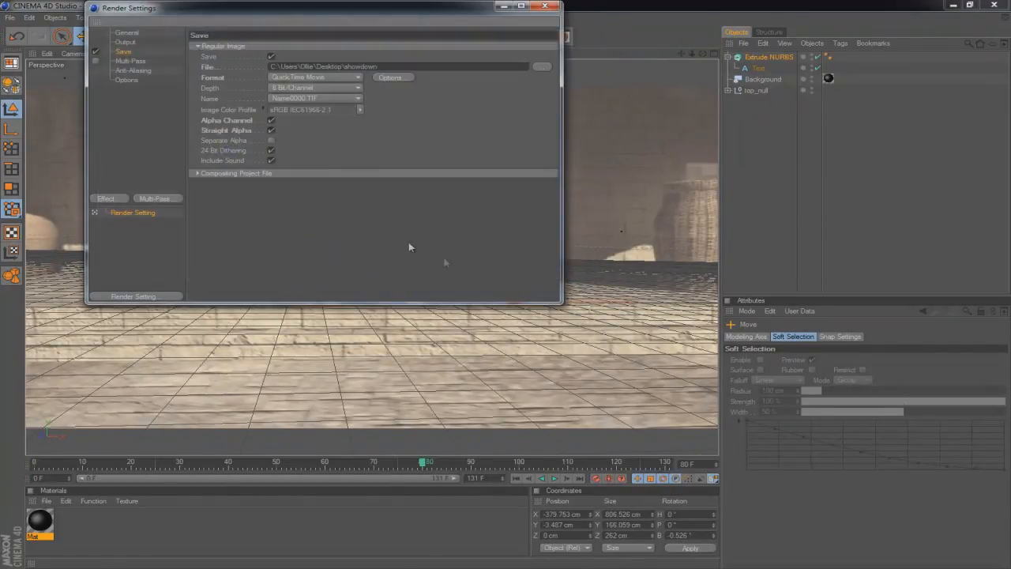
{"action": "left_click", "coordinate": [545, 6]}
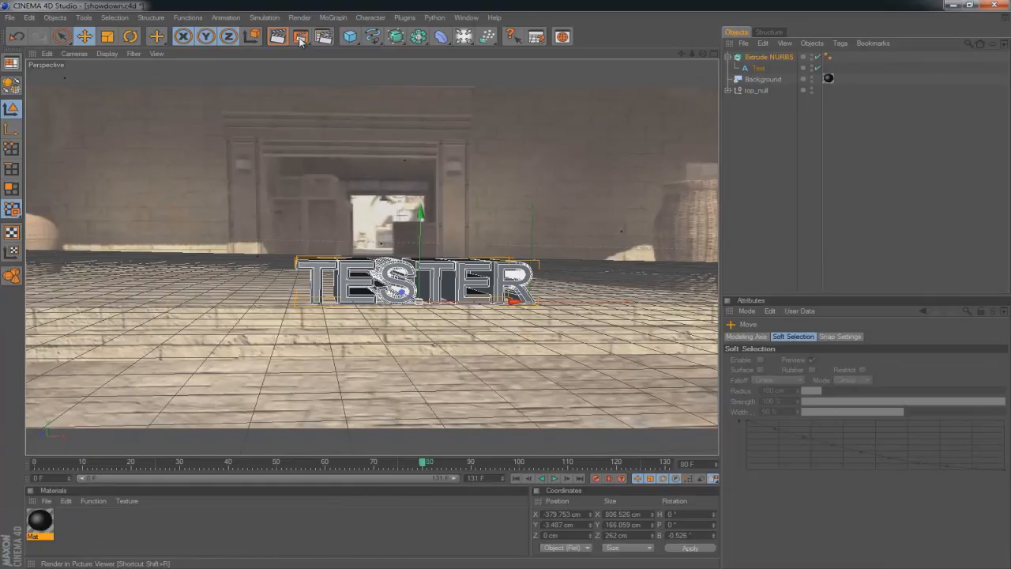
{"action": "left_click", "coordinate": [300, 38]}
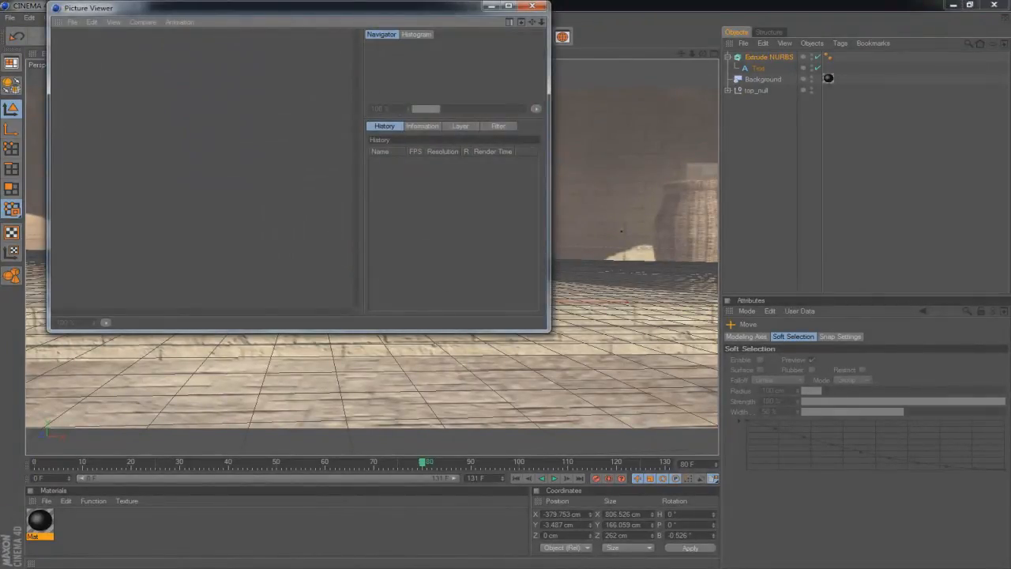